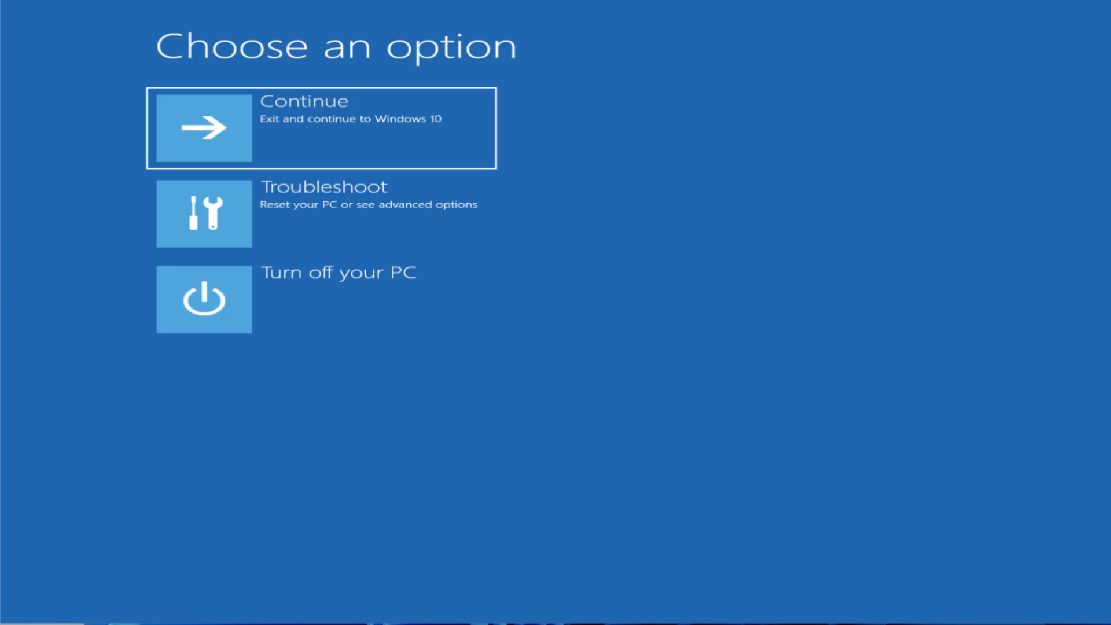
Restart from Troubleshoot > Advanced options > Start-up Settings and choose option 4, Enable Safe Mode
{"action": "left_click", "coordinate": [293, 219]}
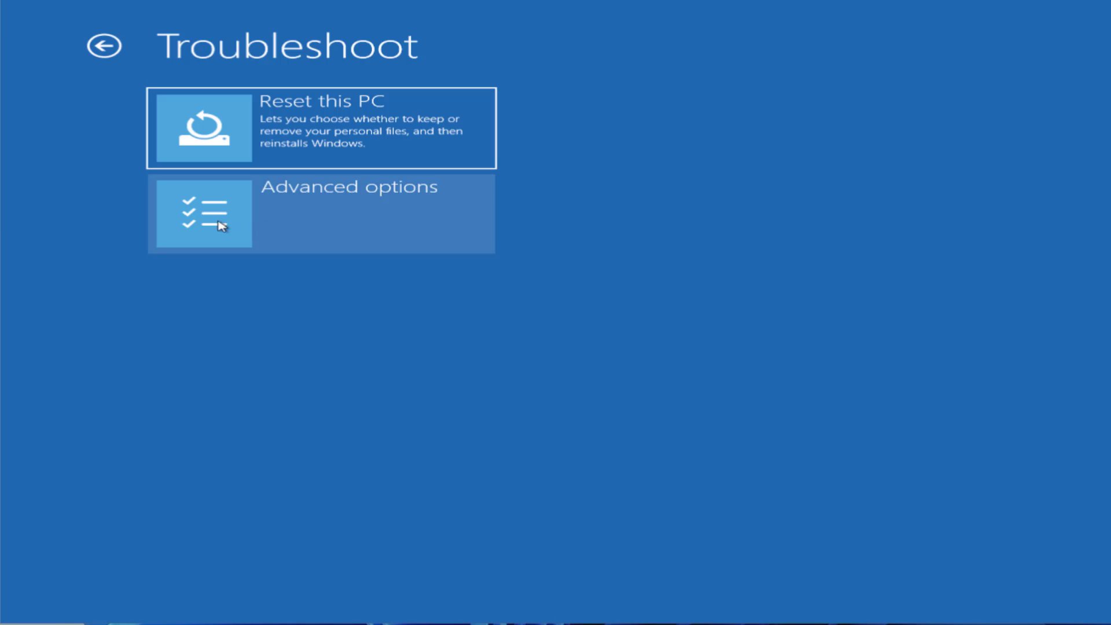
{"action": "left_click", "coordinate": [255, 226]}
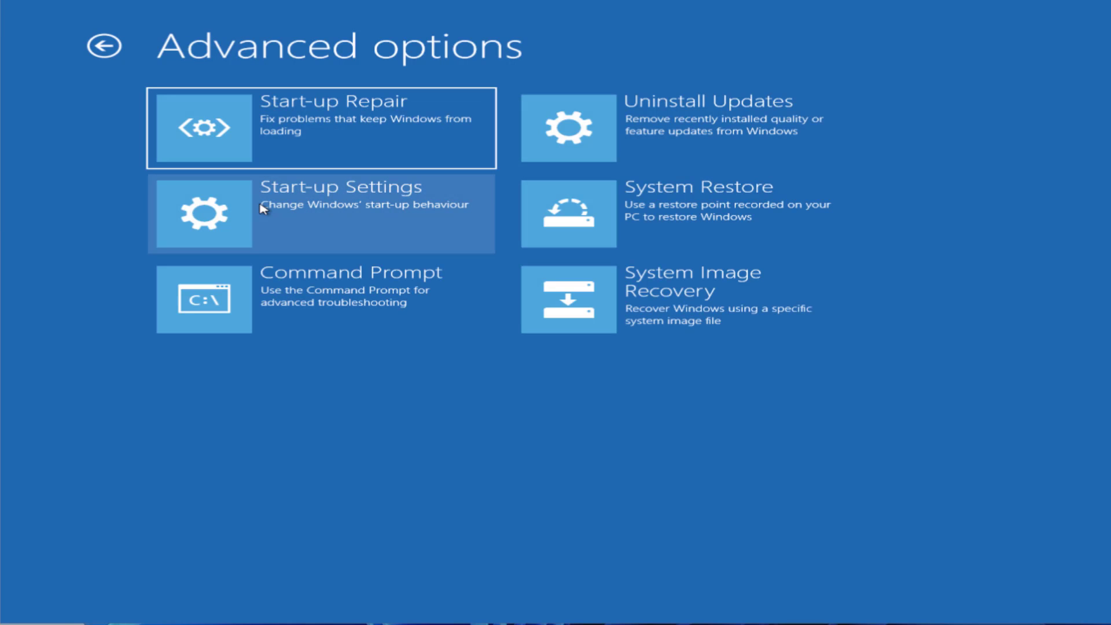
{"action": "left_click", "coordinate": [293, 209]}
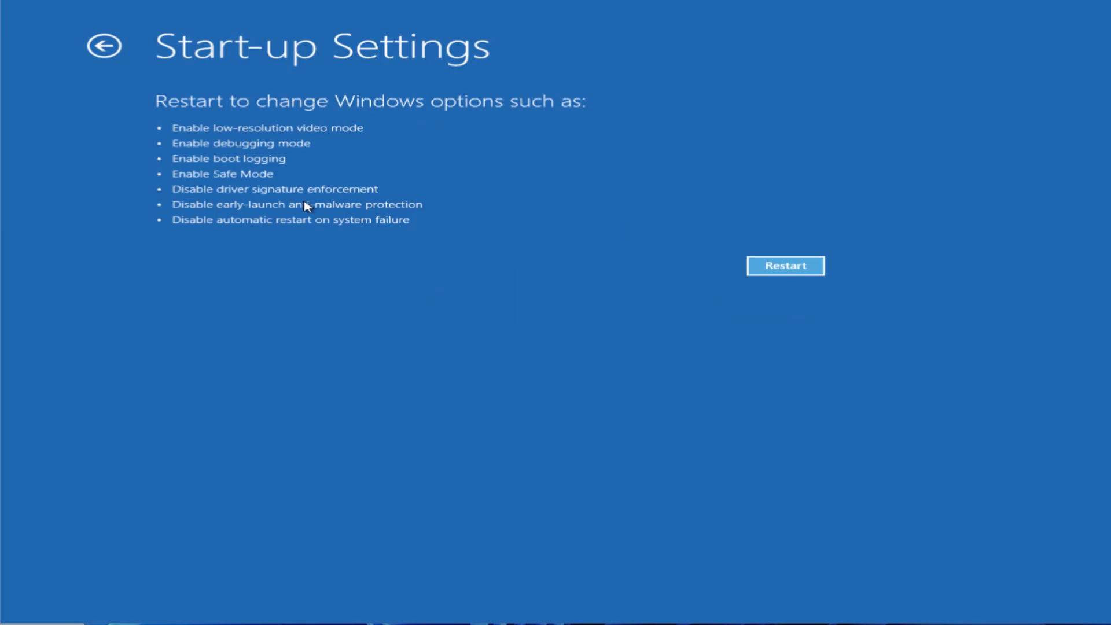
{"action": "left_click", "coordinate": [793, 269]}
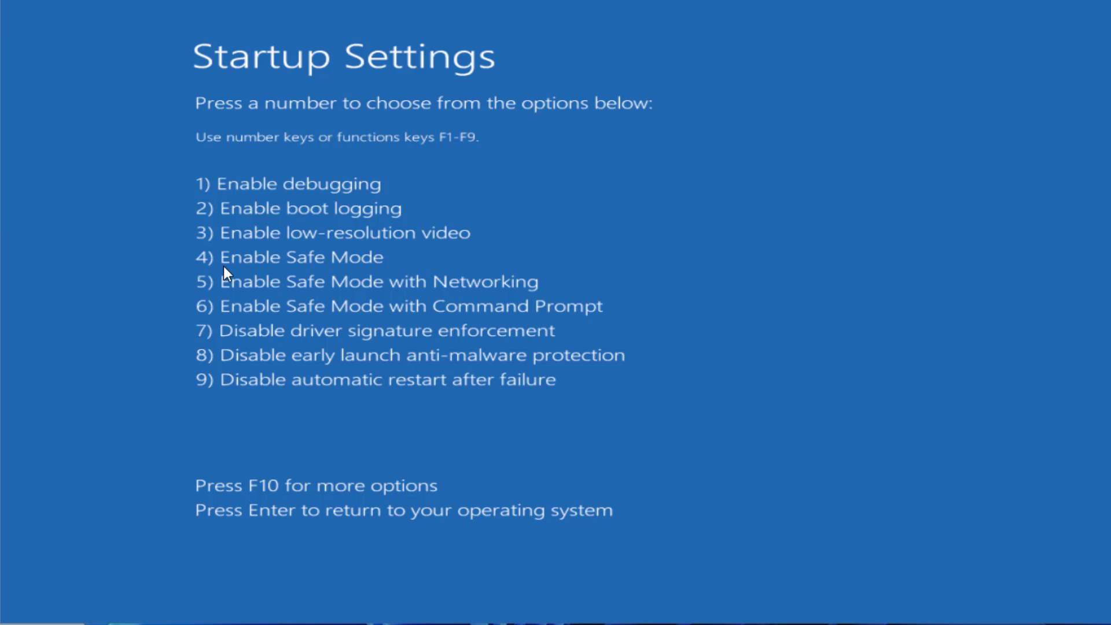
{"action": "key", "text": "F4"}
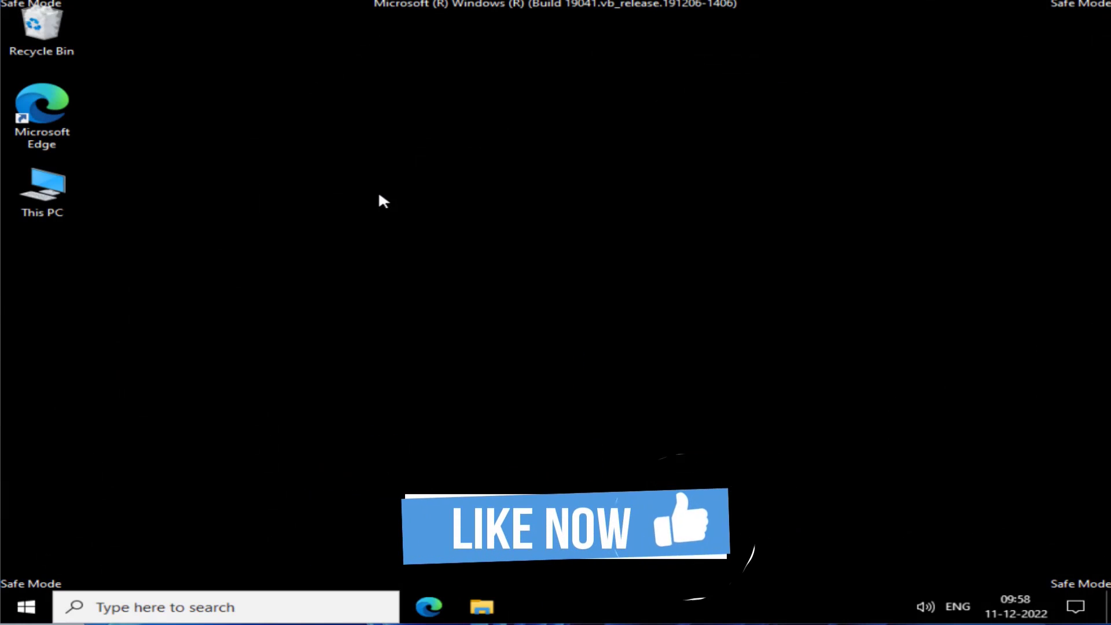
Open Local Disk (C:) in File Explorer and turn on View > Hidden items
{"action": "key", "text": "super+e"}
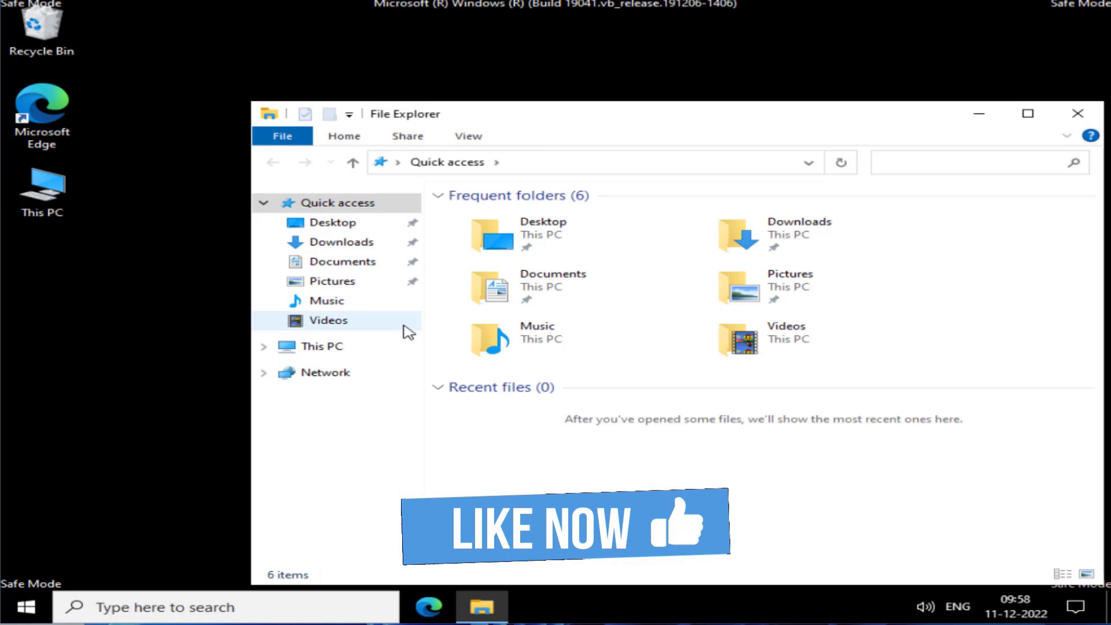
{"action": "left_click", "coordinate": [321, 346]}
{"action": "left_click", "coordinate": [602, 447]}
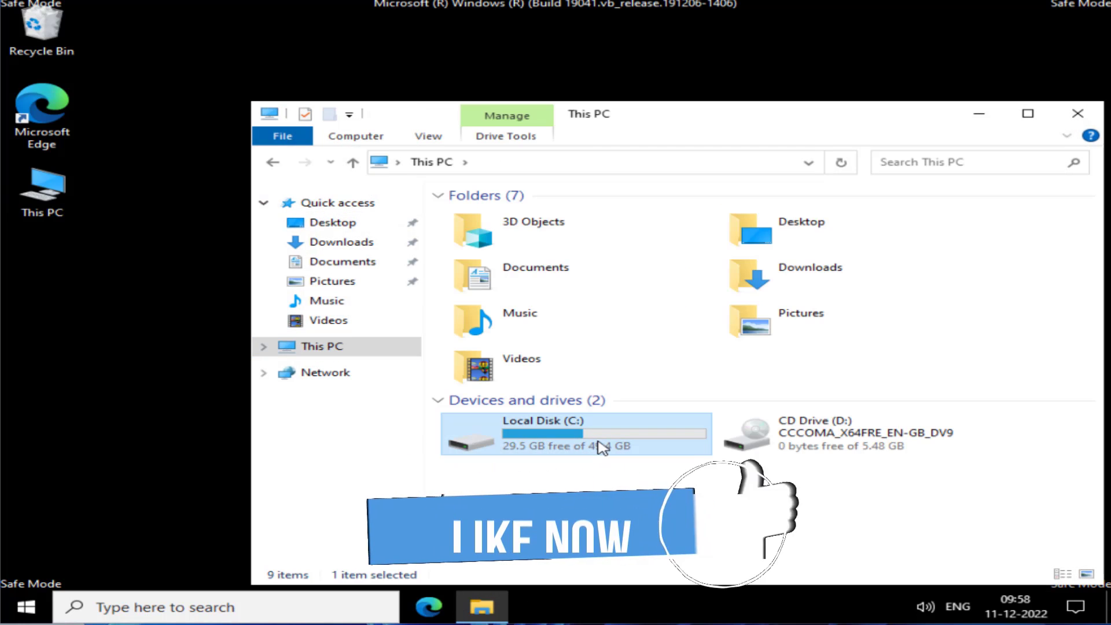
{"action": "double_click", "coordinate": [601, 447]}
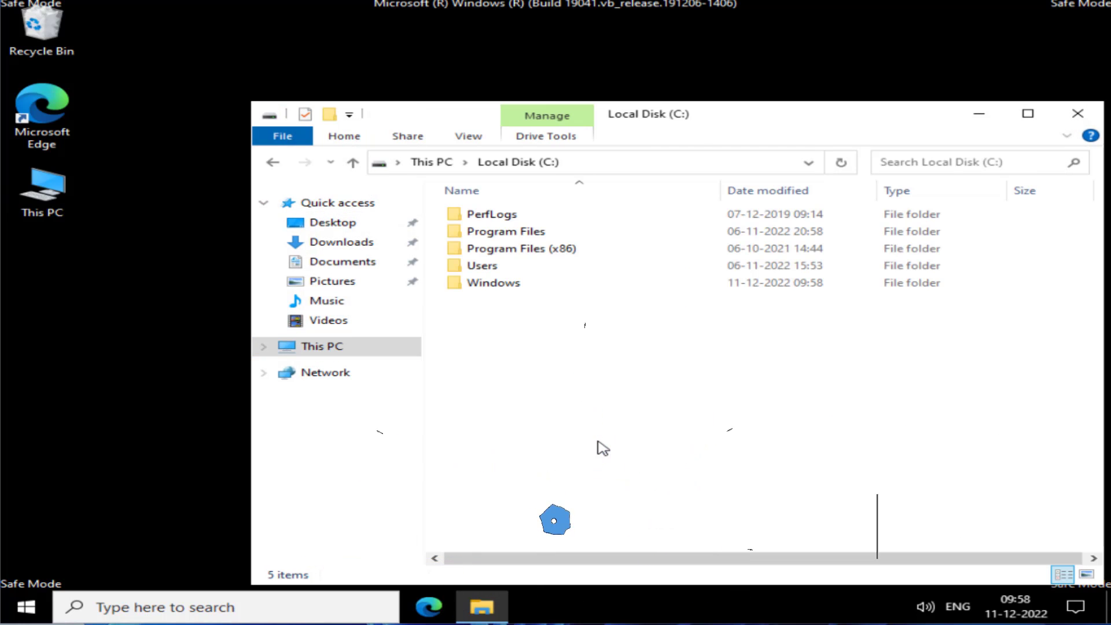
{"action": "left_click", "coordinate": [470, 137]}
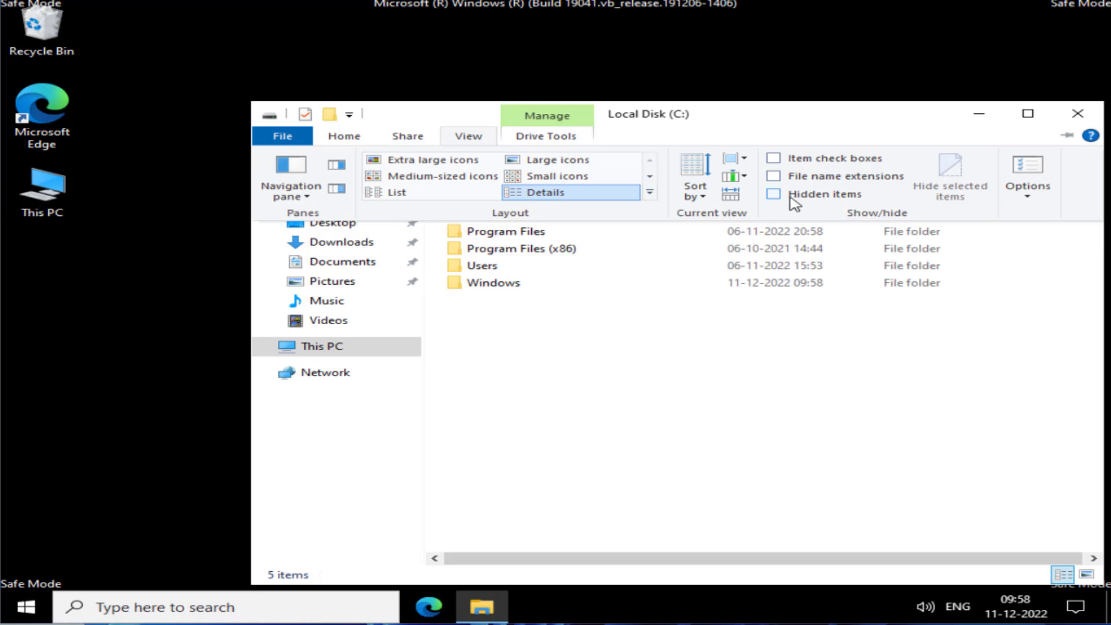
{"action": "left_click", "coordinate": [791, 196]}
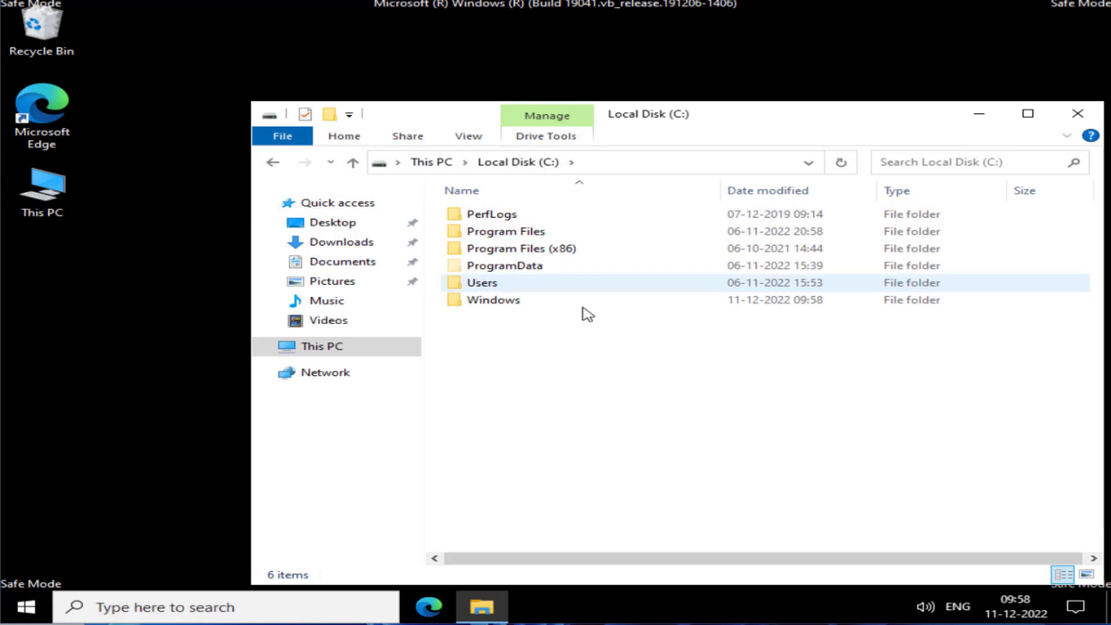
Rename NTUSER.DAT in C:\Users\Default to NTUSERold.DAT
{"action": "left_click", "coordinate": [482, 288]}
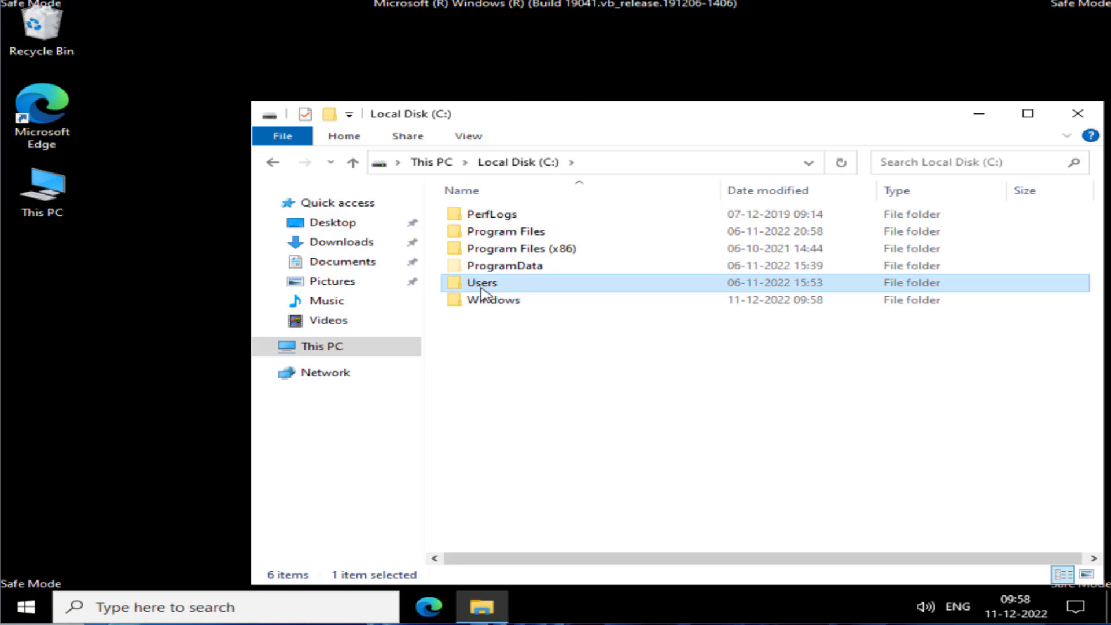
{"action": "double_click", "coordinate": [482, 288]}
{"action": "left_click", "coordinate": [509, 217]}
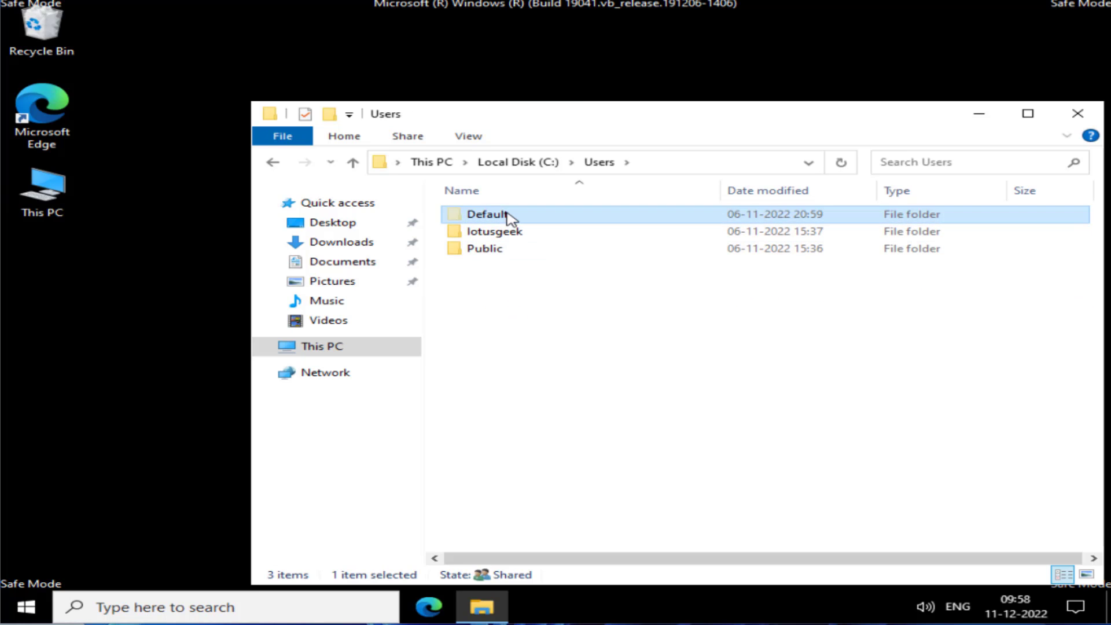
{"action": "double_click", "coordinate": [508, 217]}
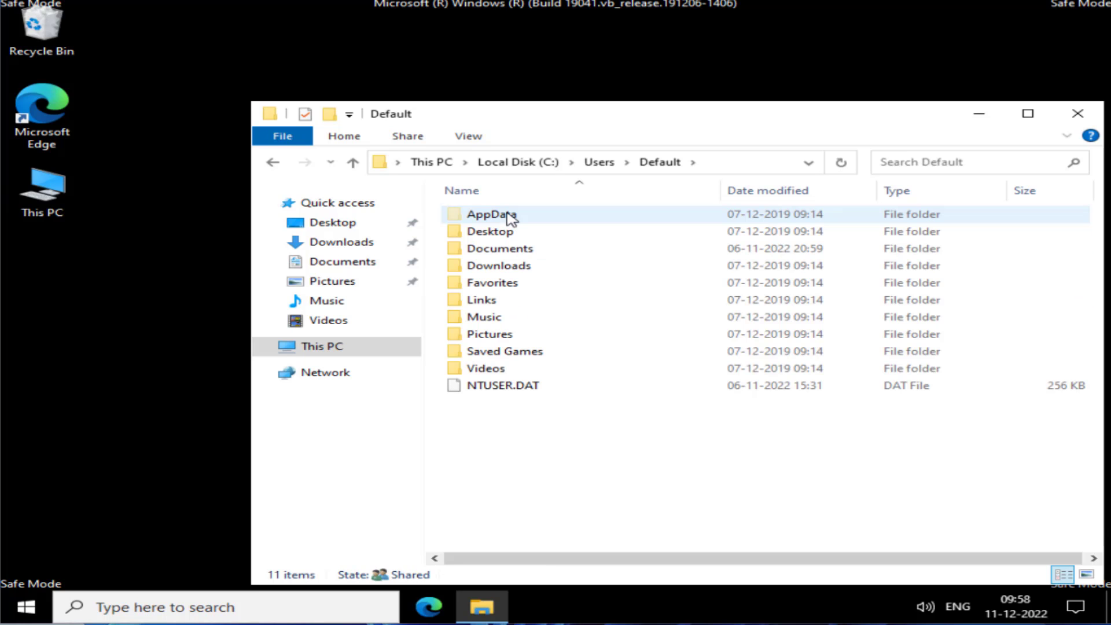
{"action": "left_click", "coordinate": [514, 387]}
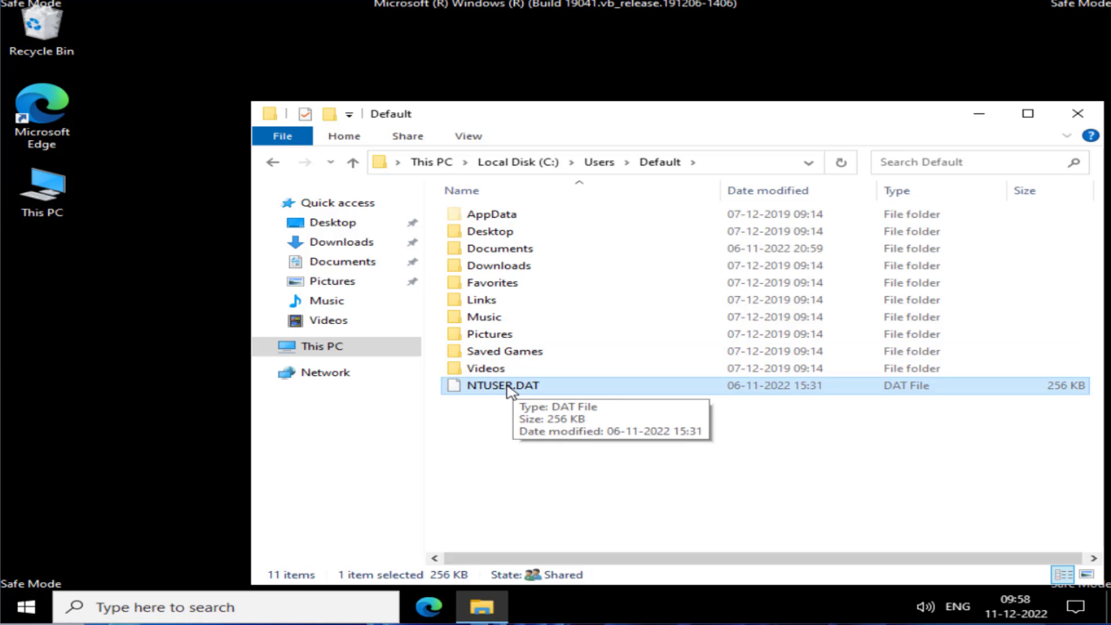
{"action": "right_click", "coordinate": [507, 388]}
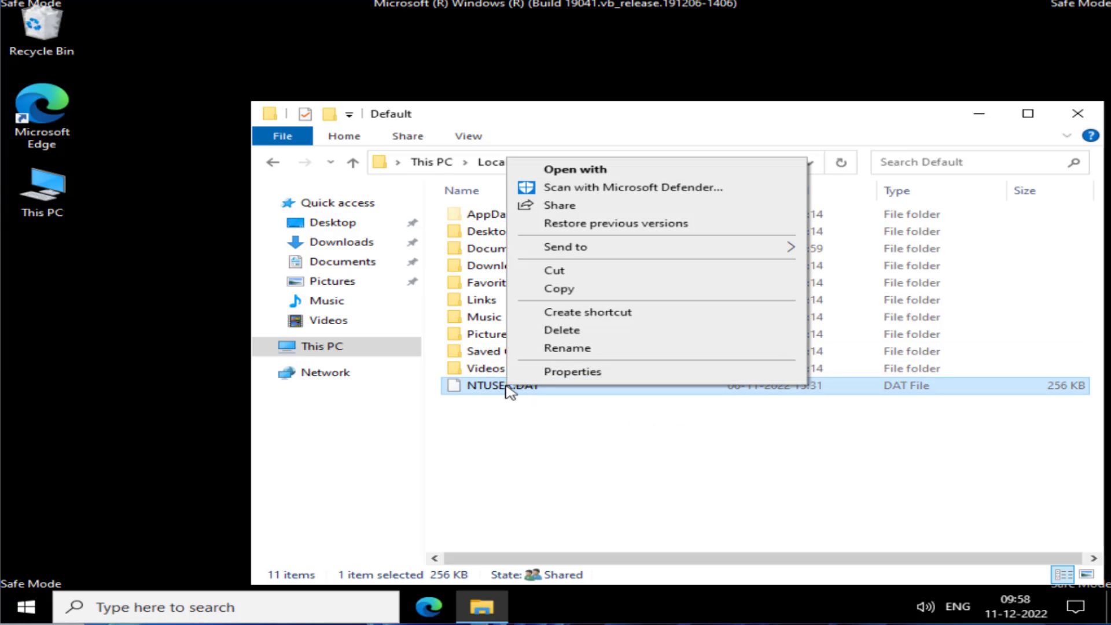
{"action": "left_click", "coordinate": [568, 347]}
{"action": "key", "text": "Right"}
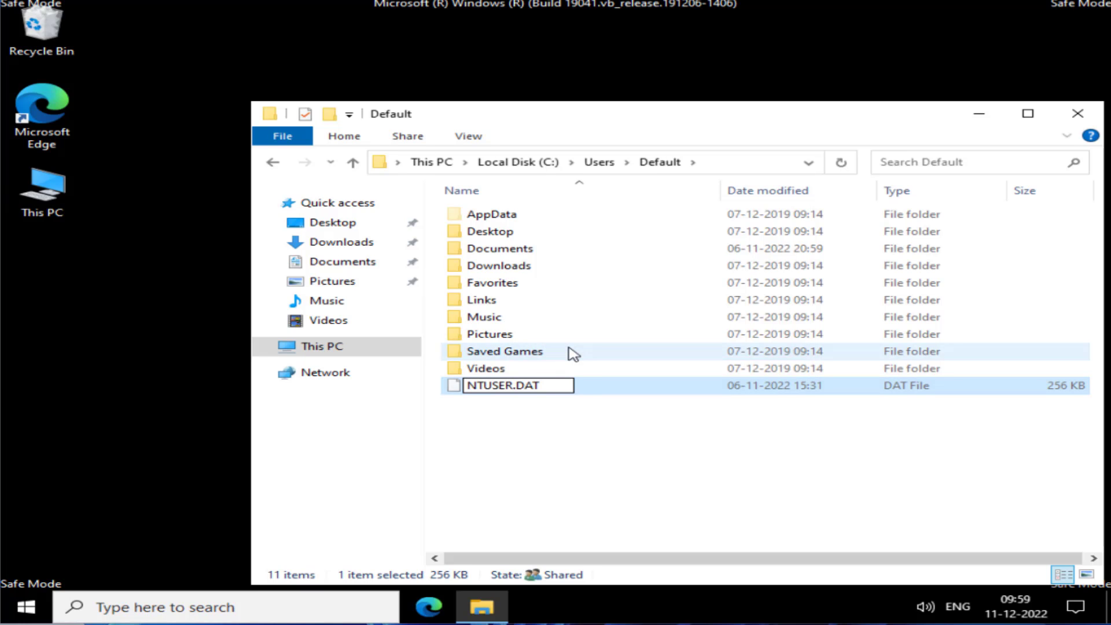
{"action": "type", "text": "old"}
{"action": "key", "text": "Return"}
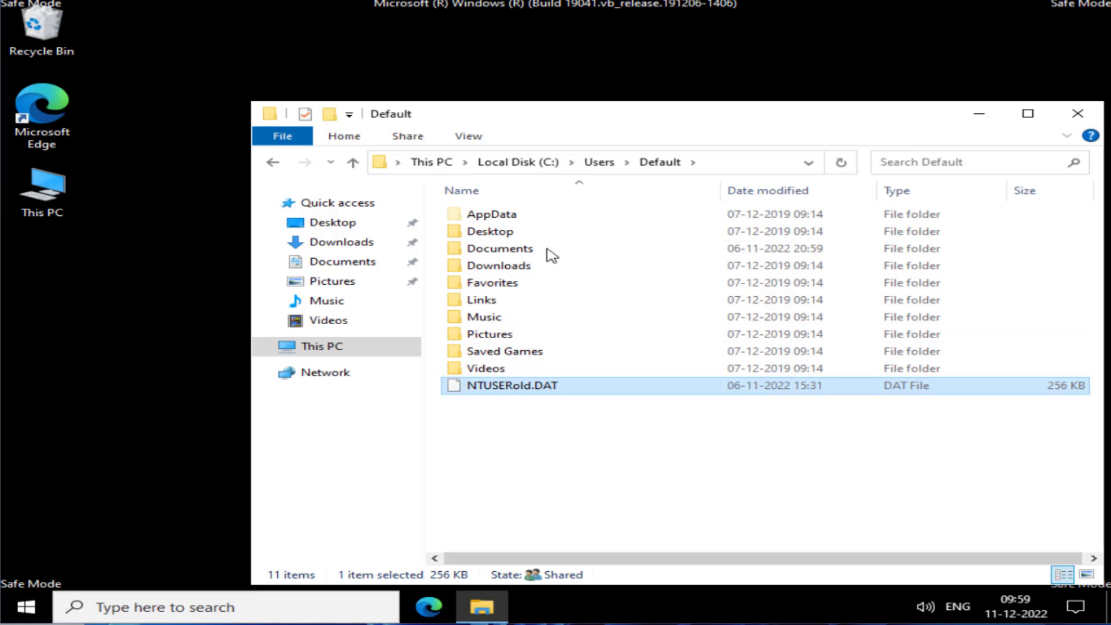
Copy NTUSER.DAT from the user's own profile folder under C:\Users
{"action": "left_click", "coordinate": [606, 169]}
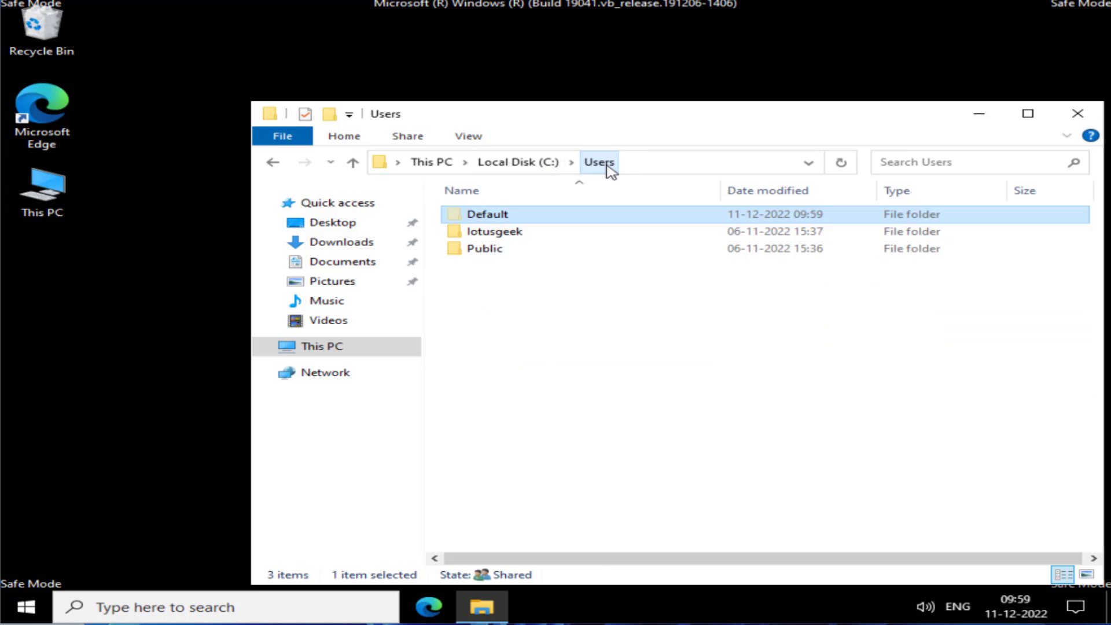
{"action": "left_click", "coordinate": [524, 236]}
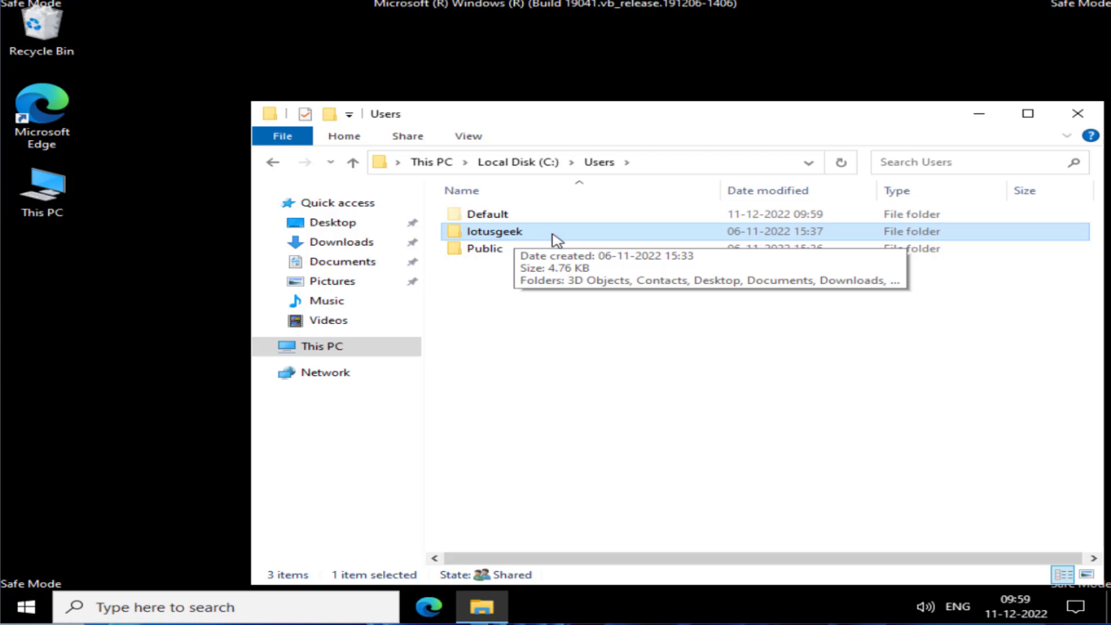
{"action": "double_click", "coordinate": [515, 237]}
{"action": "left_click", "coordinate": [499, 454]}
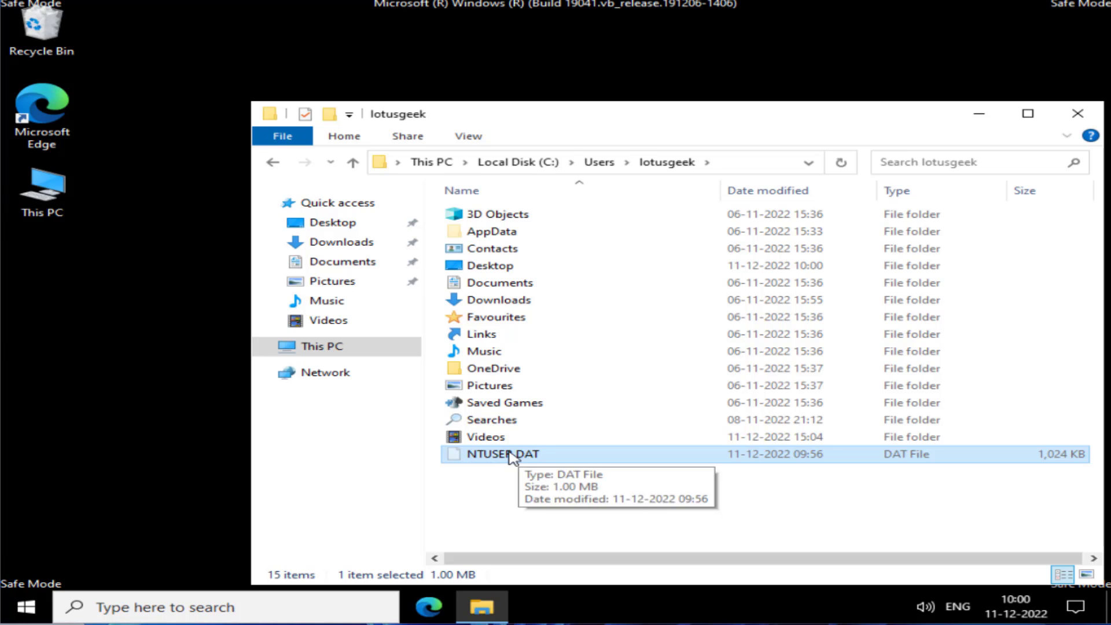
{"action": "right_click", "coordinate": [528, 460]}
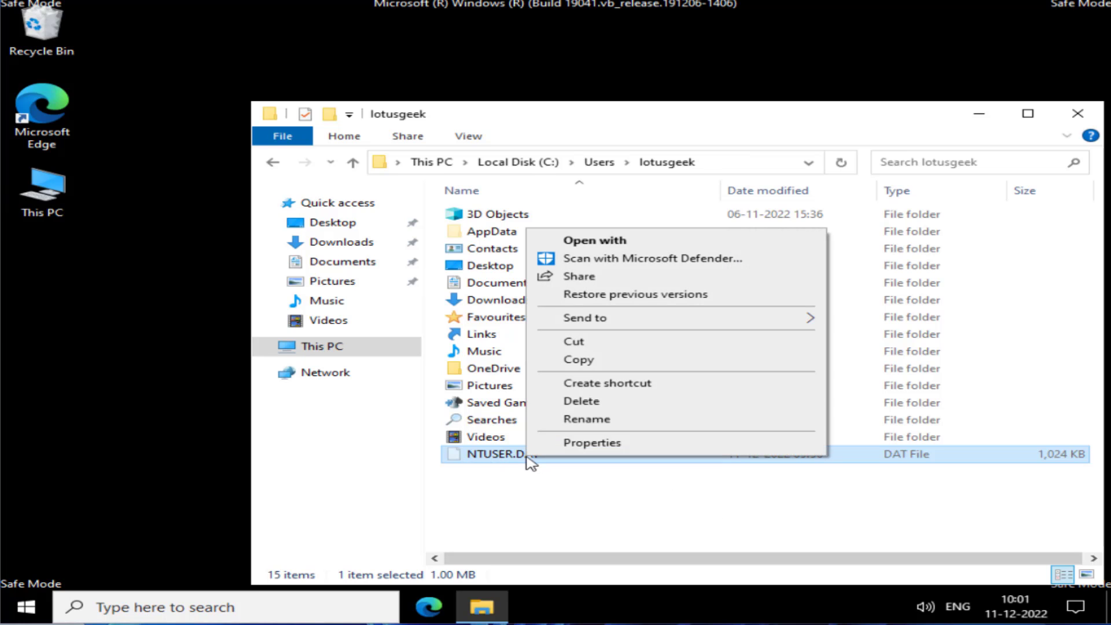
{"action": "left_click", "coordinate": [588, 362]}
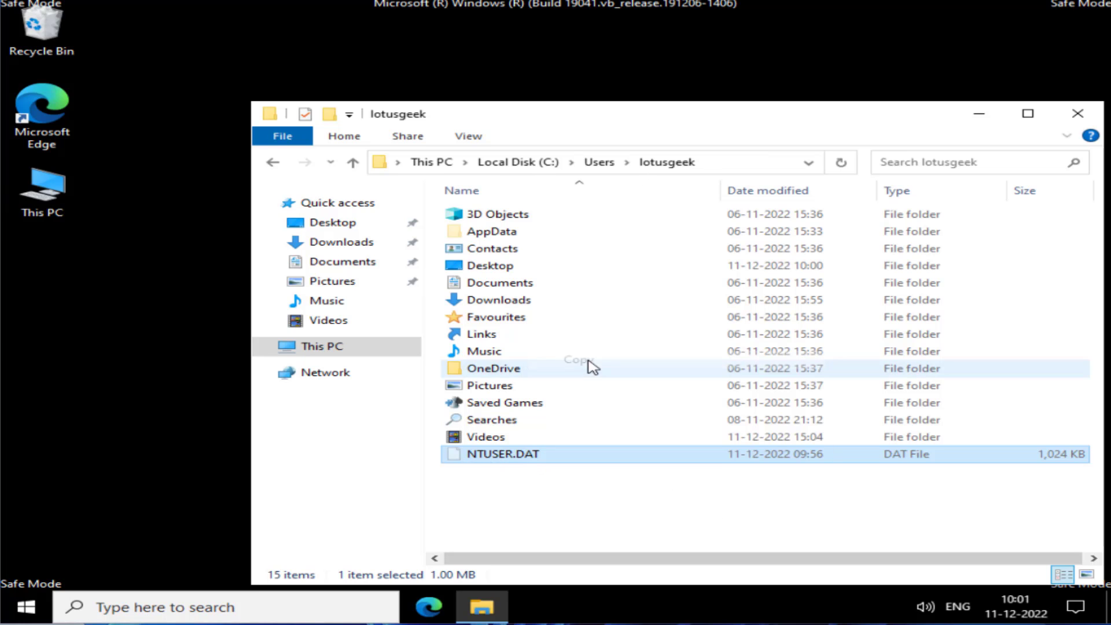
Paste the copied NTUSER.DAT into the Default folder, then cancel the File In Use warning
{"action": "left_click", "coordinate": [598, 166]}
{"action": "double_click", "coordinate": [532, 219]}
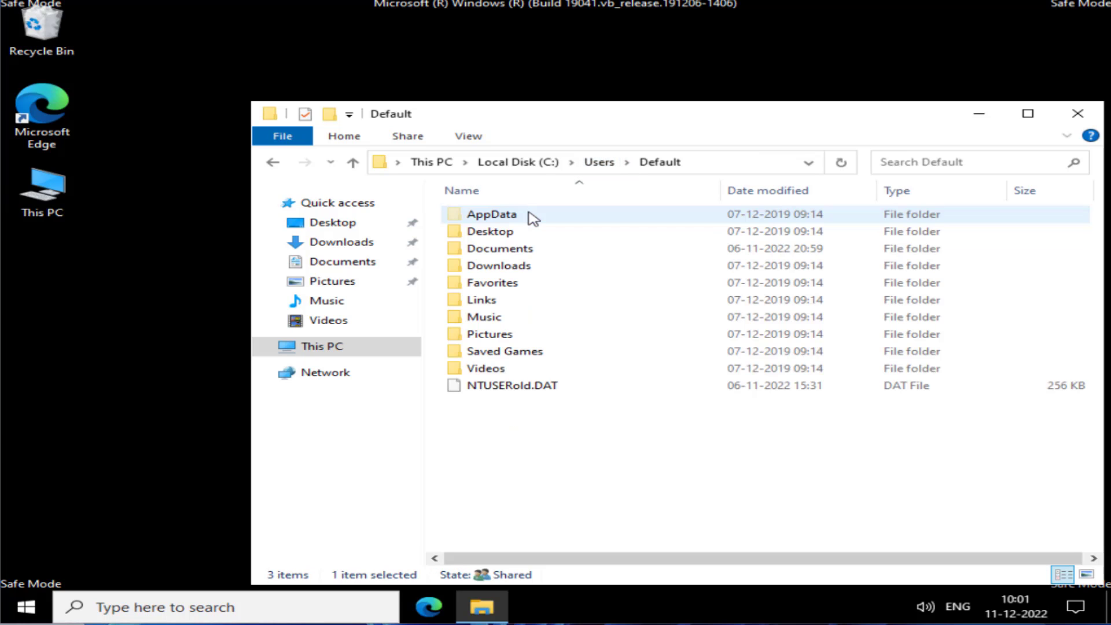
{"action": "right_click", "coordinate": [525, 486]}
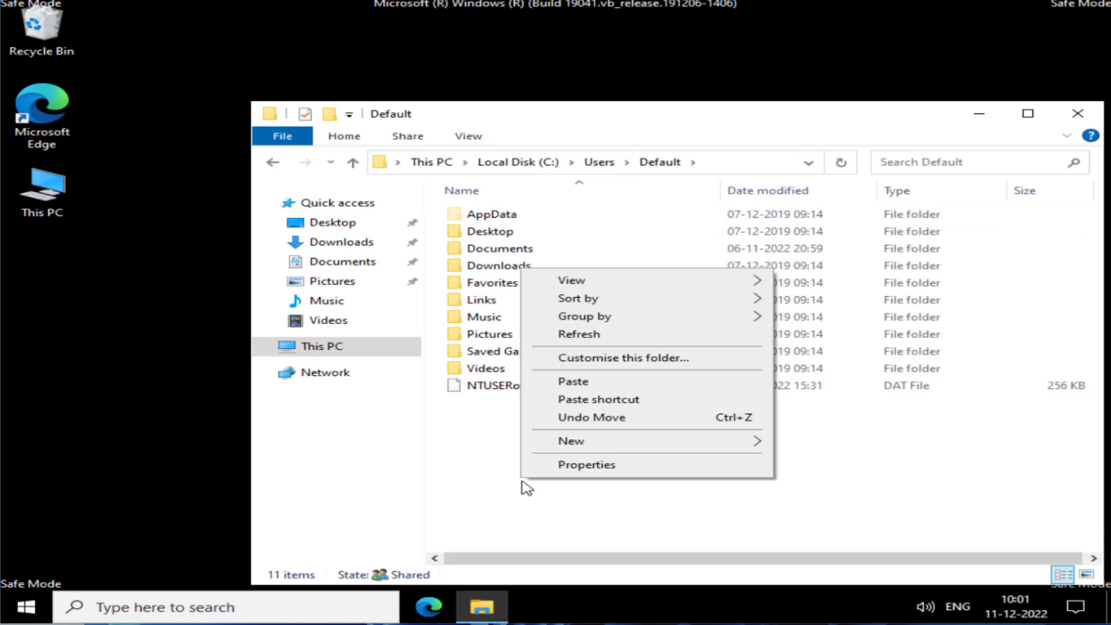
{"action": "left_click", "coordinate": [591, 380]}
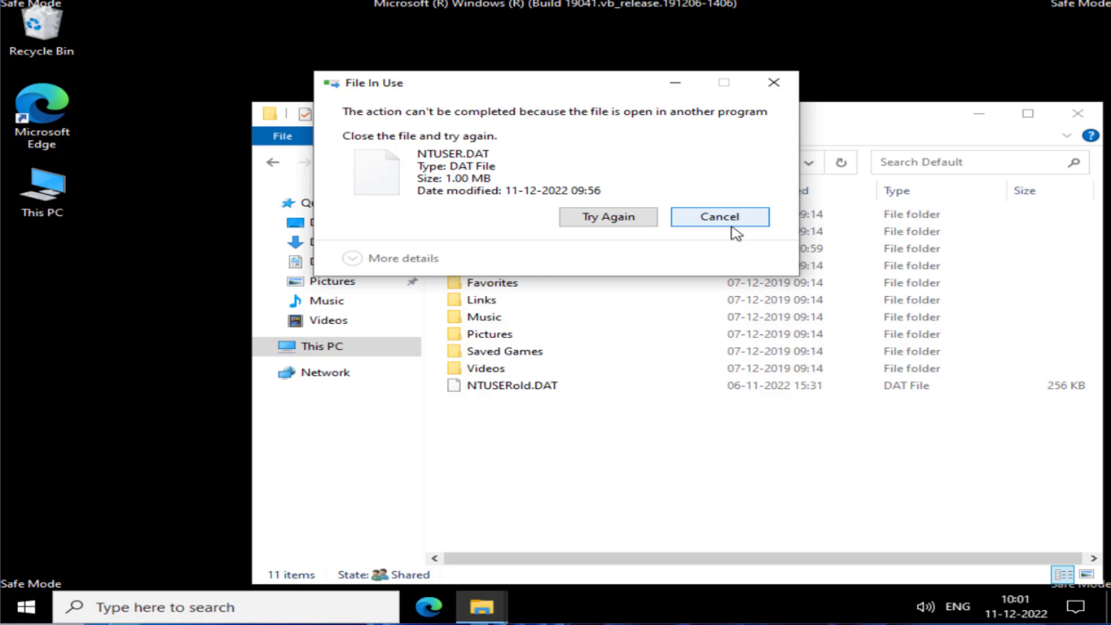
{"action": "left_click", "coordinate": [731, 223]}
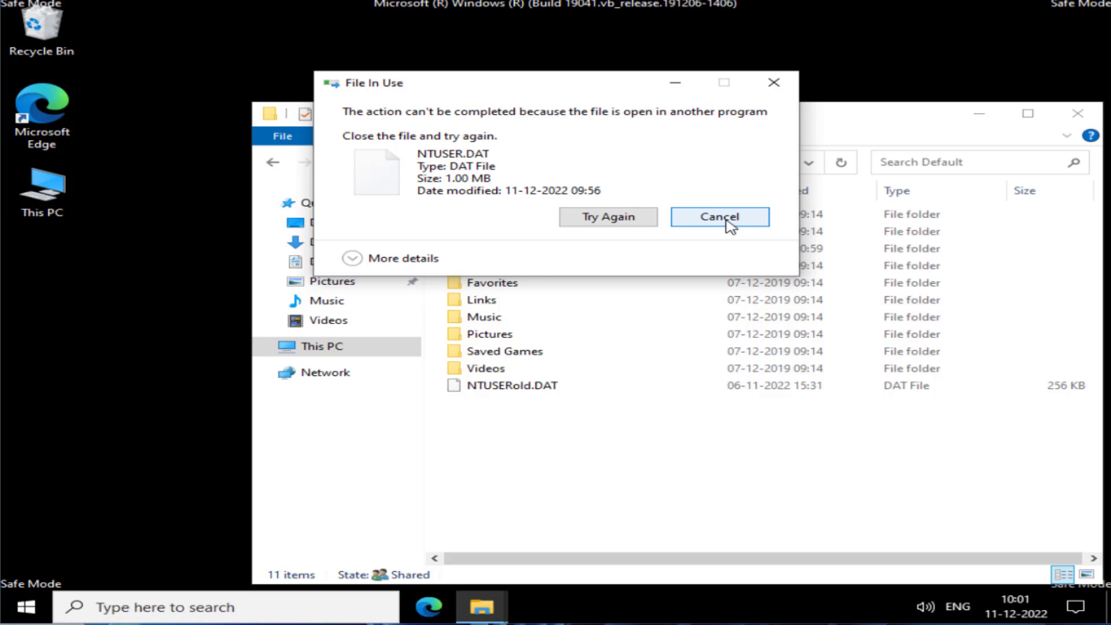
Close the Default folder window and launch Command Prompt as administrator
{"action": "left_click", "coordinate": [1077, 114]}
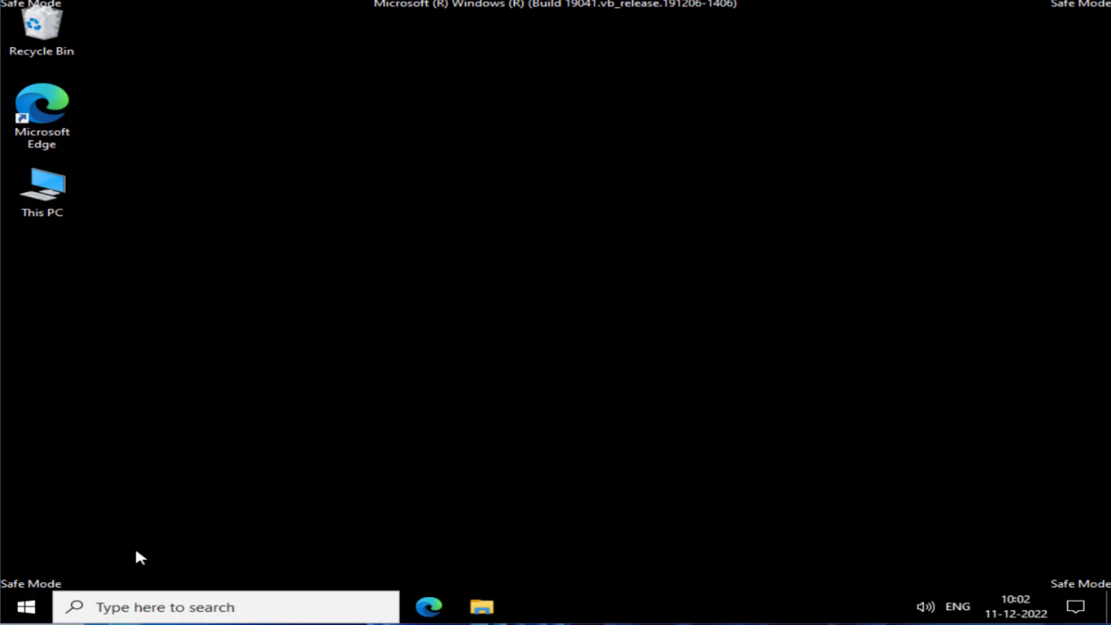
{"action": "left_click", "coordinate": [35, 605]}
{"action": "type", "text": "cm"}
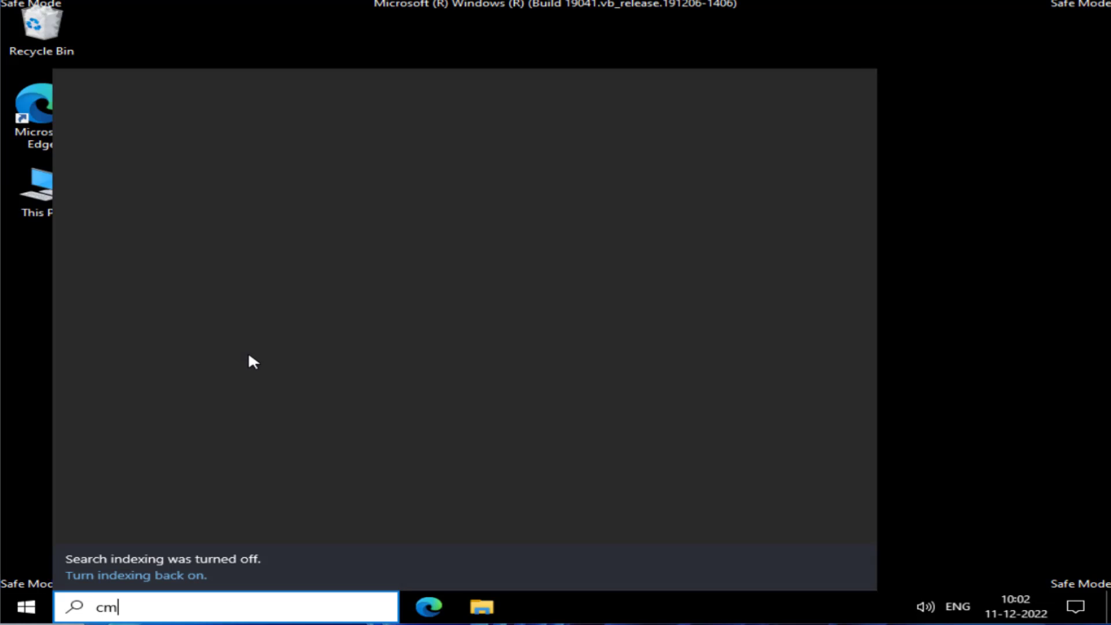
{"action": "type", "text": "d"}
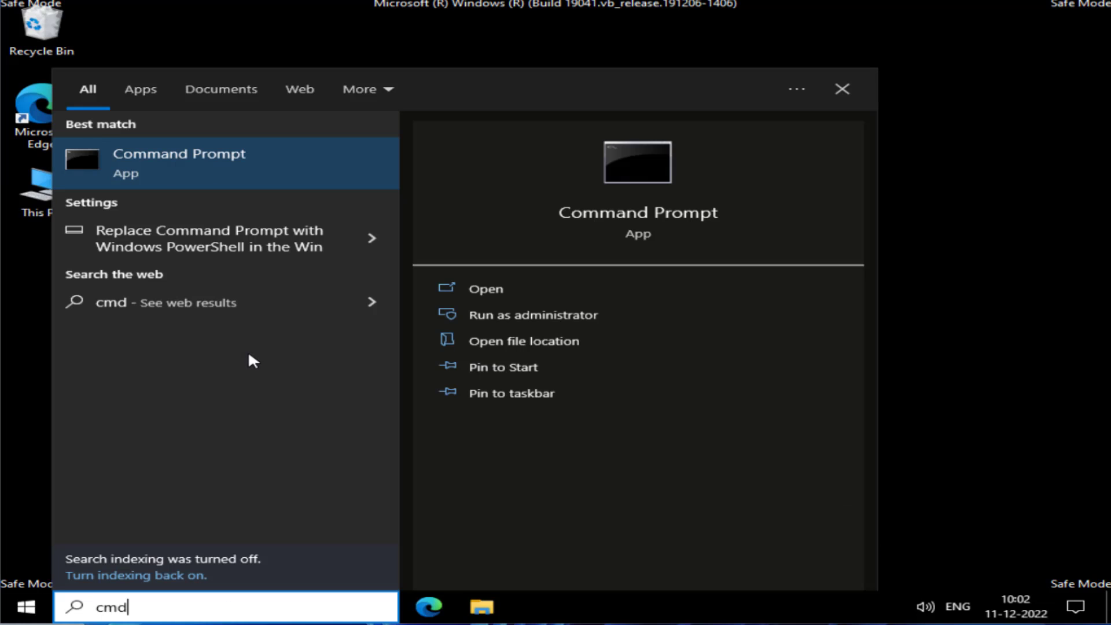
{"action": "left_click", "coordinate": [542, 315]}
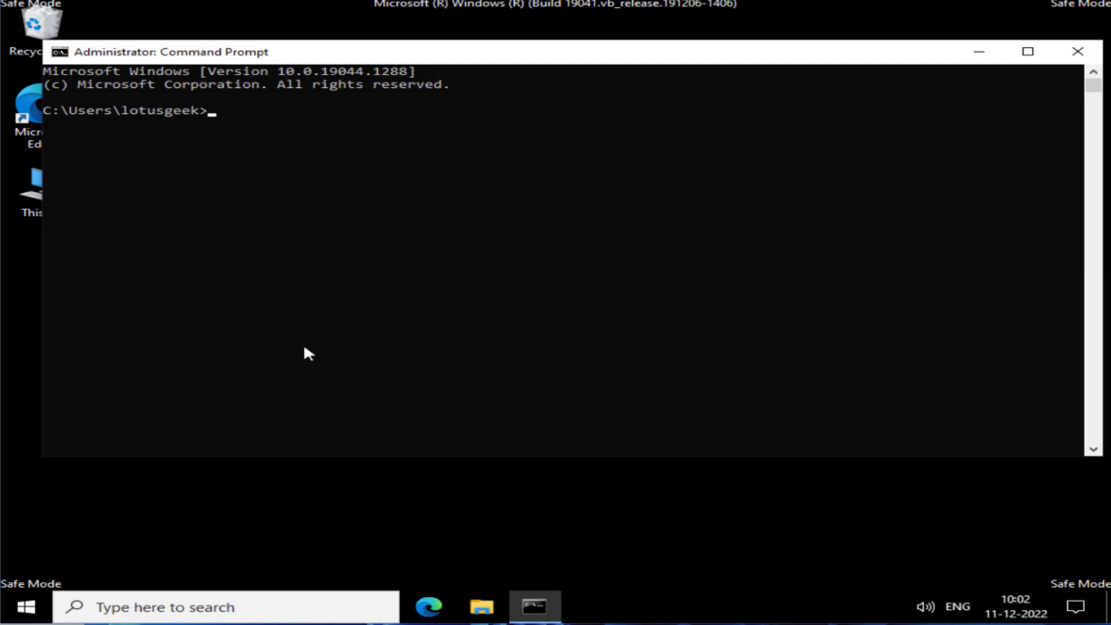
{"action": "left_click", "coordinate": [246, 150]}
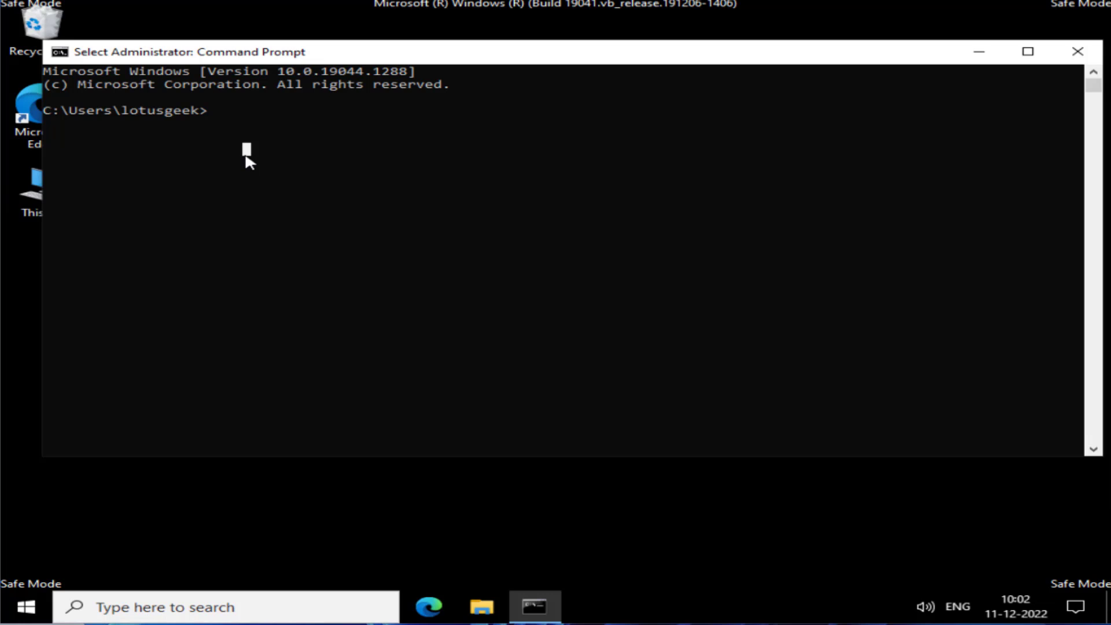
Run 'wmic useraccount get domain,name,sid', highlight the user's SID and narrow the console
{"action": "key", "text": "ctrl+v"}
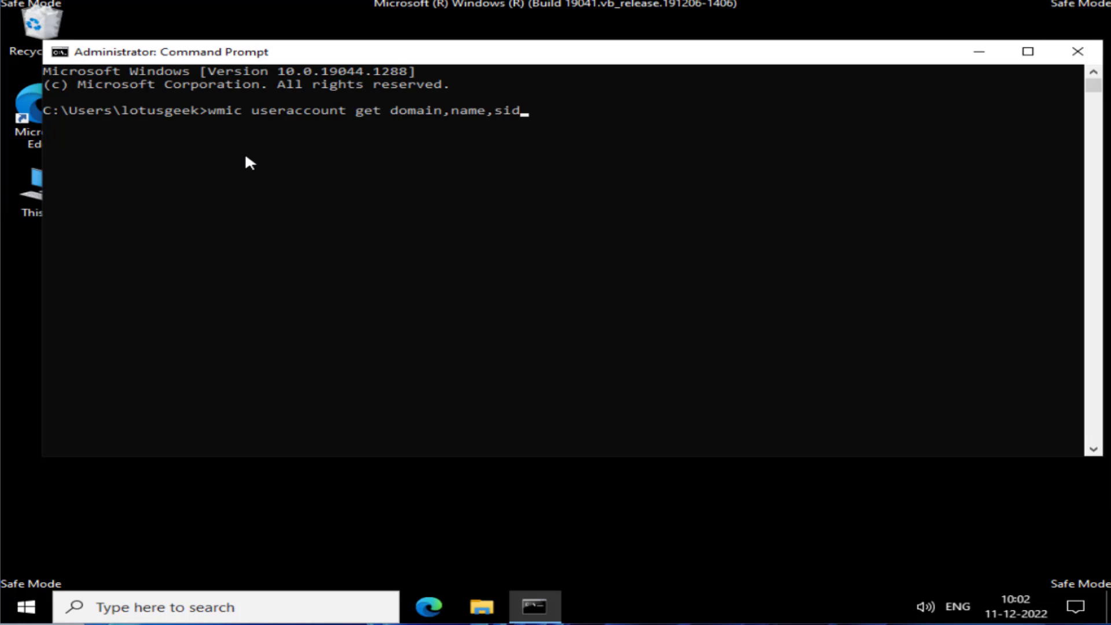
{"action": "key", "text": "Return"}
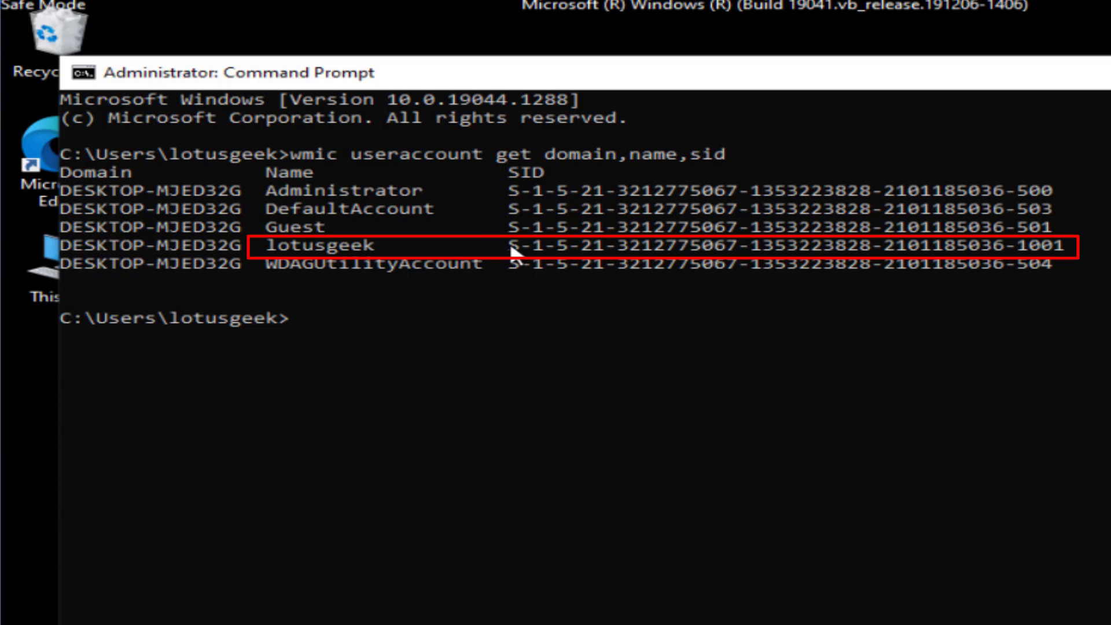
{"action": "left_click_drag", "start_coordinate": [503, 248], "coordinate": [1068, 255]}
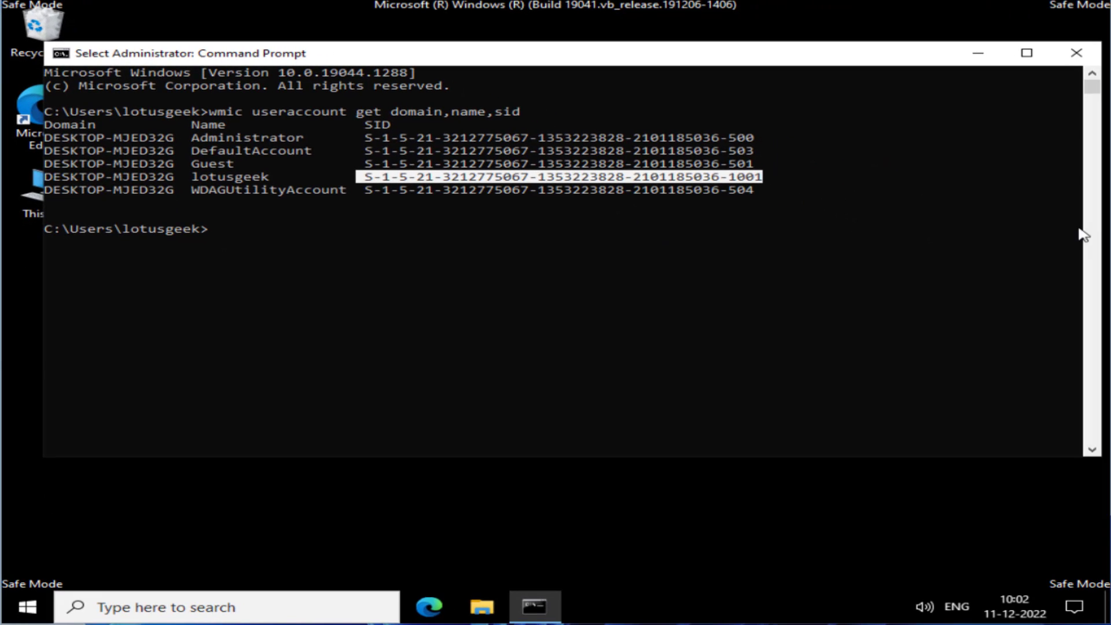
{"action": "left_click_drag", "start_coordinate": [1101, 238], "coordinate": [804, 278]}
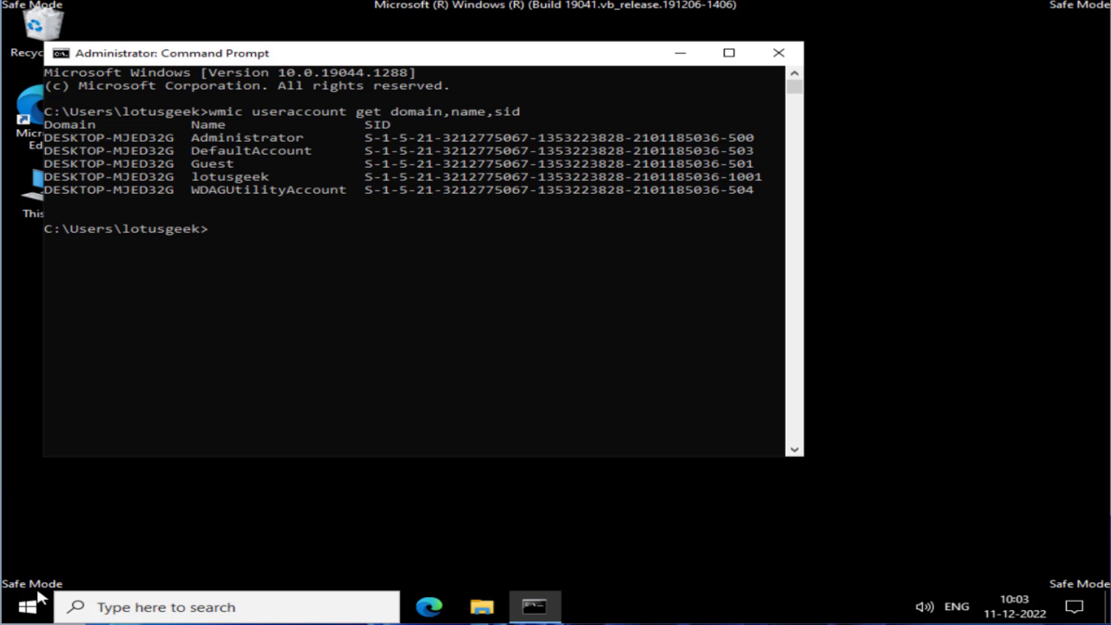
Launch regedit from Run and go to HKLM\SOFTWARE\Microsoft\Windows NT\CurrentVersion\ProfileList
{"action": "right_click", "coordinate": [30, 605]}
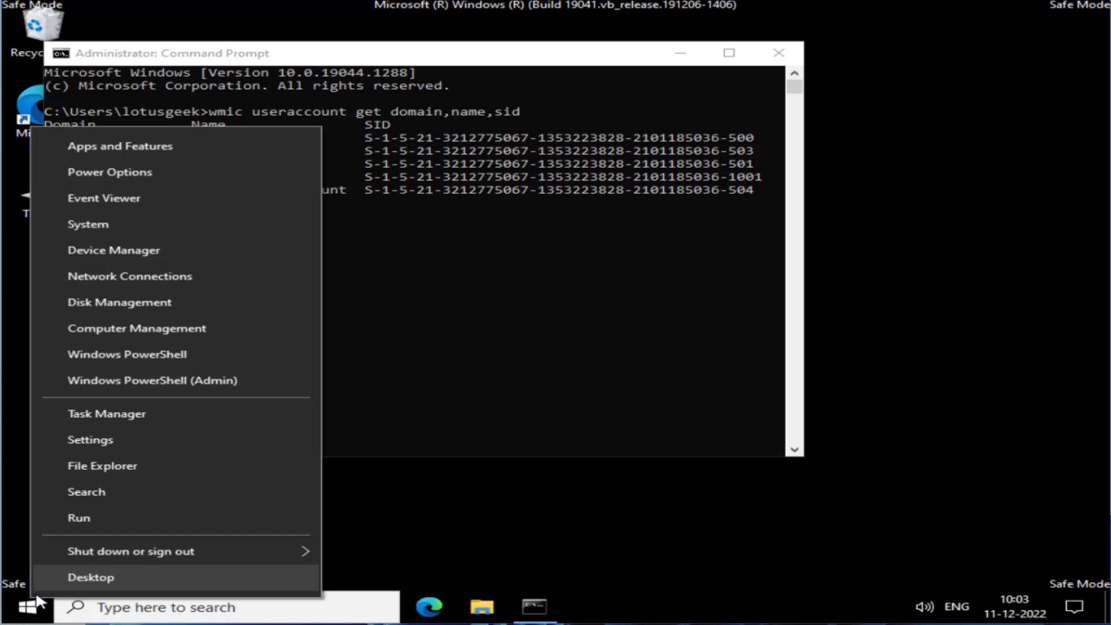
{"action": "left_click", "coordinate": [81, 513]}
{"action": "type", "text": "regedit"}
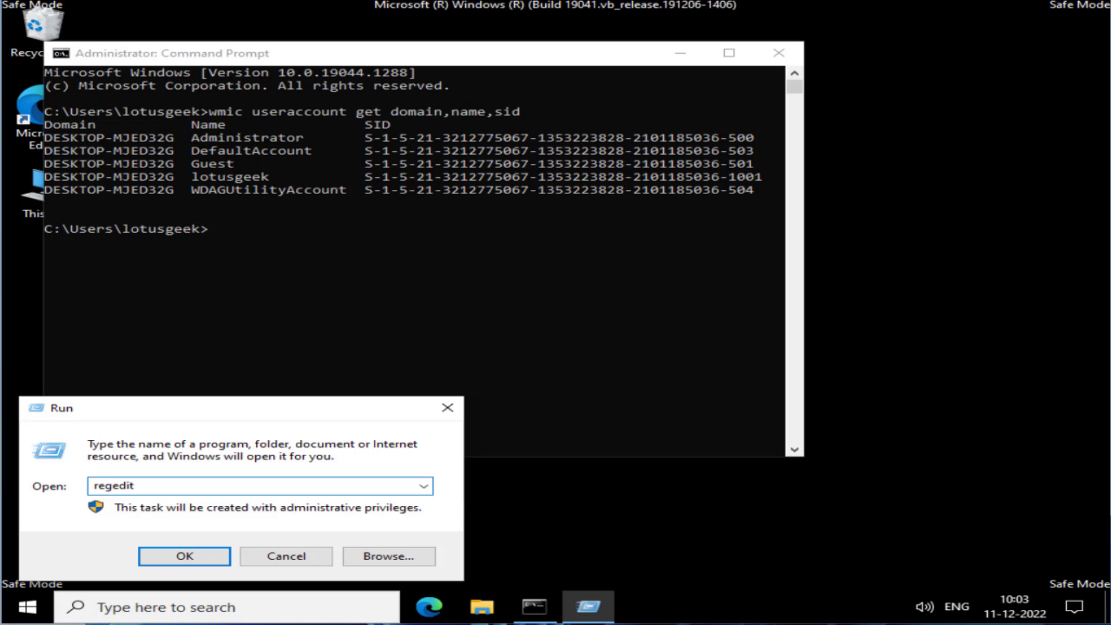
{"action": "key", "text": "Return"}
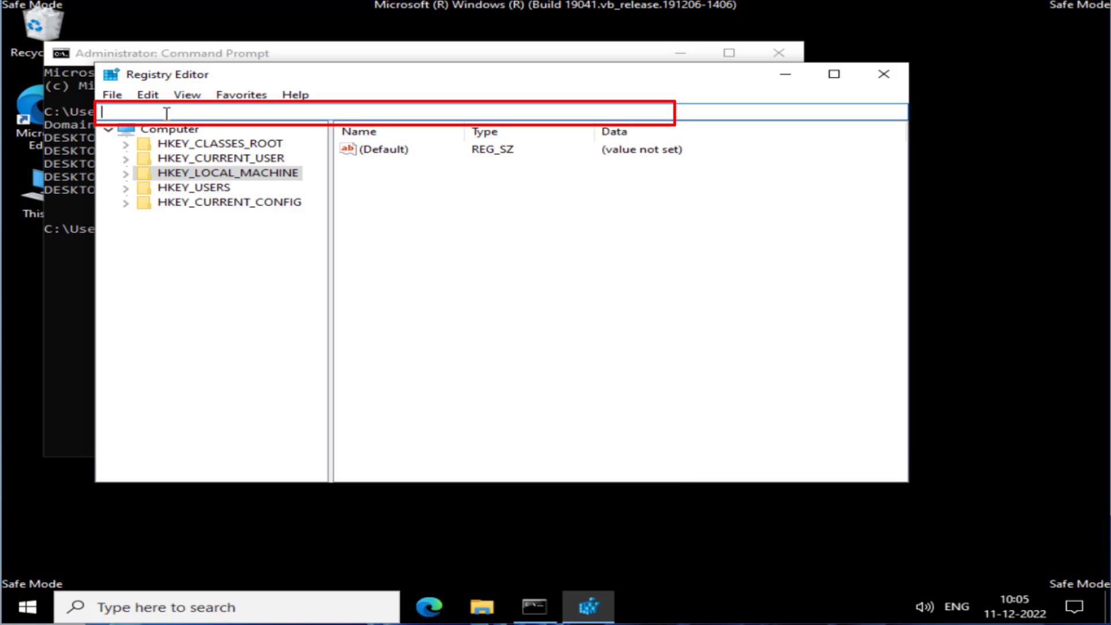
{"action": "type", "text": "Computer\\HKEY_LOCAL_MACHINE\\SOFTWARE\\Microsoft\\Windows nT\\CurrentVersion\\ProfileList"}
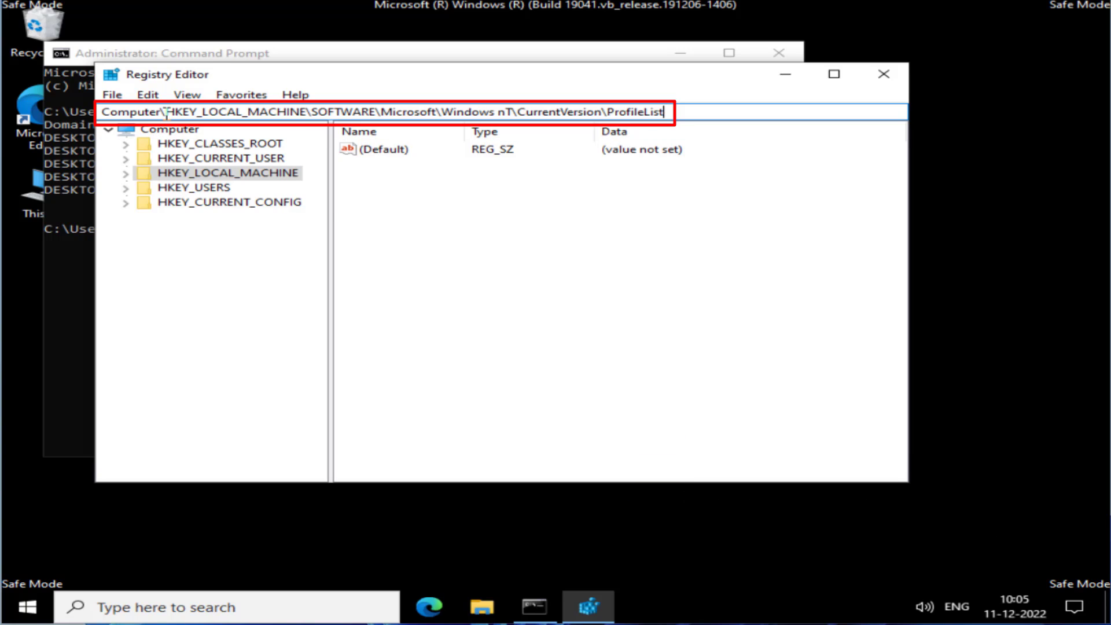
{"action": "key", "text": "Return"}
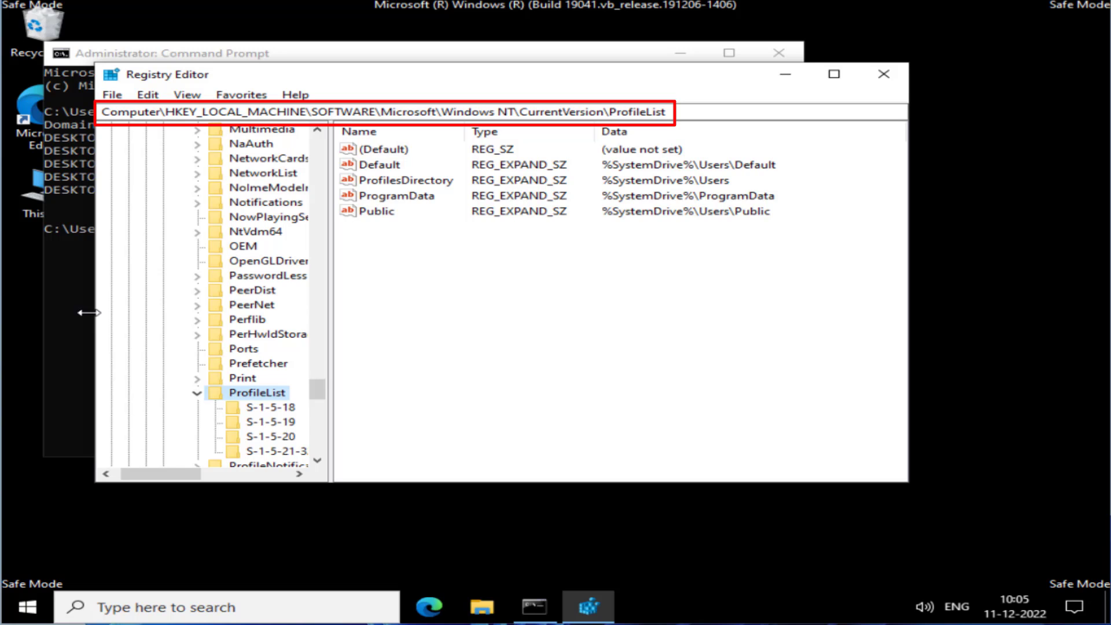
Arrange Registry Editor beside the console's SID list for comparison
{"action": "scroll", "coordinate": [212, 329], "scroll_direction": "down", "scroll_amount": 2}
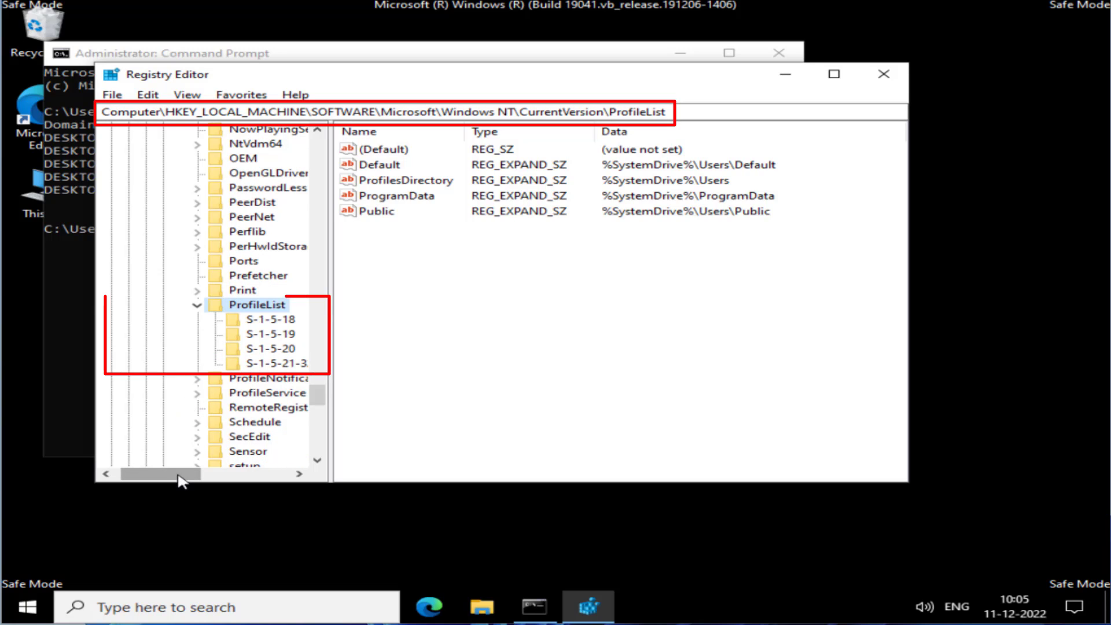
{"action": "left_click_drag", "start_coordinate": [182, 475], "coordinate": [213, 476]}
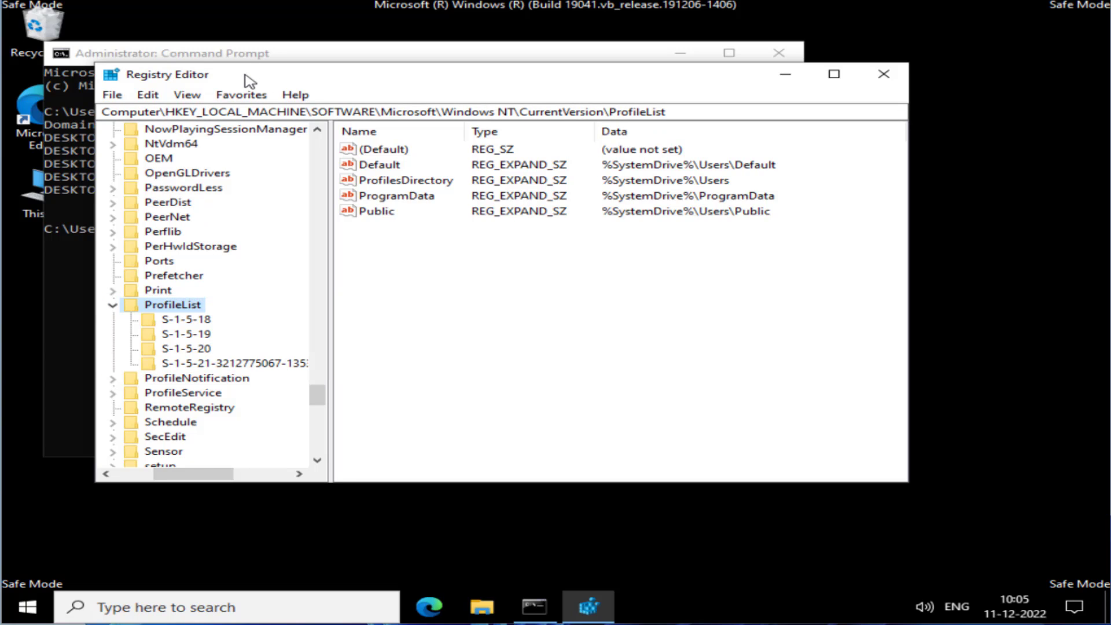
{"action": "left_click_drag", "start_coordinate": [248, 79], "coordinate": [678, 71]}
{"action": "left_click_drag", "start_coordinate": [428, 58], "coordinate": [240, 78]}
{"action": "left_click_drag", "start_coordinate": [777, 77], "coordinate": [870, 86]}
{"action": "mouse_move", "coordinate": [704, 474]}
{"action": "left_mouse_down"}
{"action": "mouse_move", "coordinate": [663, 474]}
{"action": "mouse_move", "coordinate": [703, 462]}
{"action": "mouse_move", "coordinate": [702, 440]}
{"action": "left_mouse_up"}
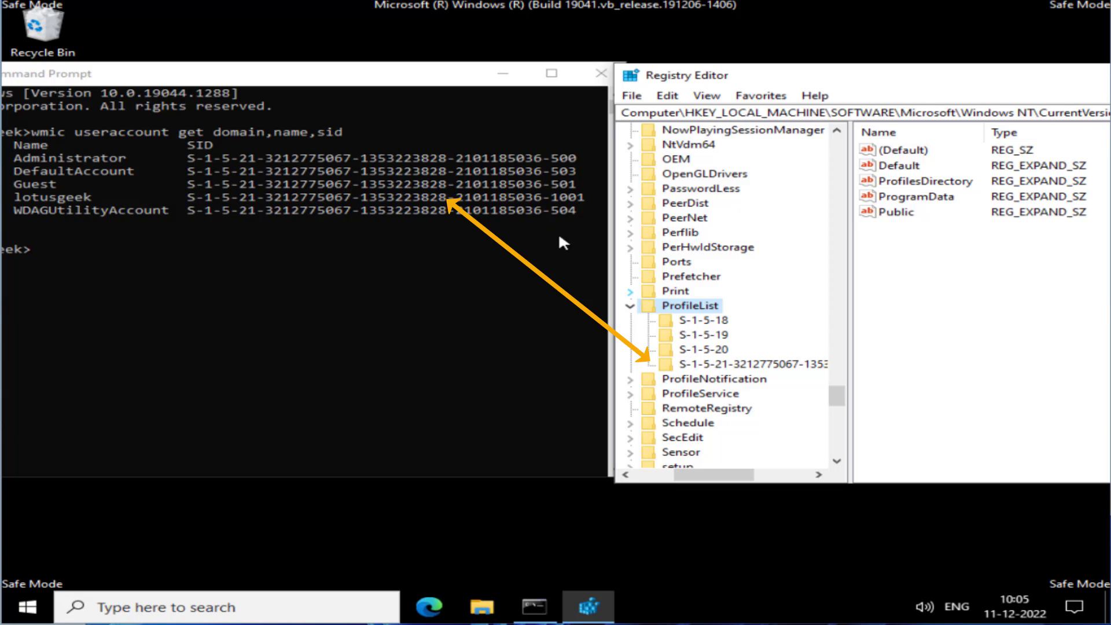
Select the S-1-5-21…-1001 key and enlarge Registry Editor to show ProfileImagePath, Sid and State
{"action": "left_click", "coordinate": [748, 370]}
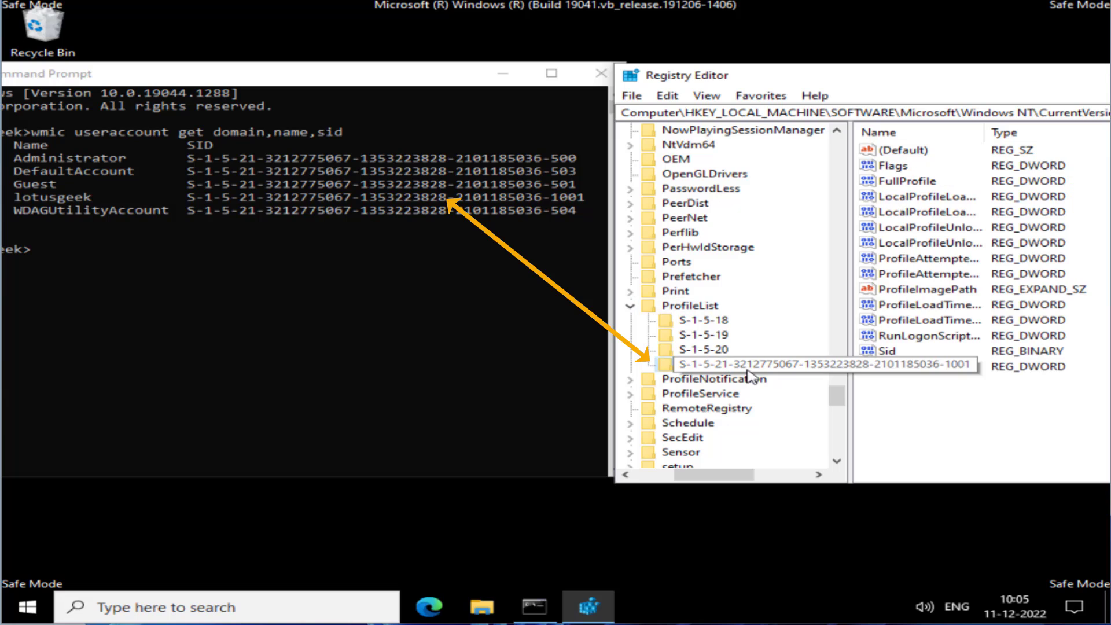
{"action": "left_click_drag", "start_coordinate": [848, 416], "coordinate": [1004, 416]}
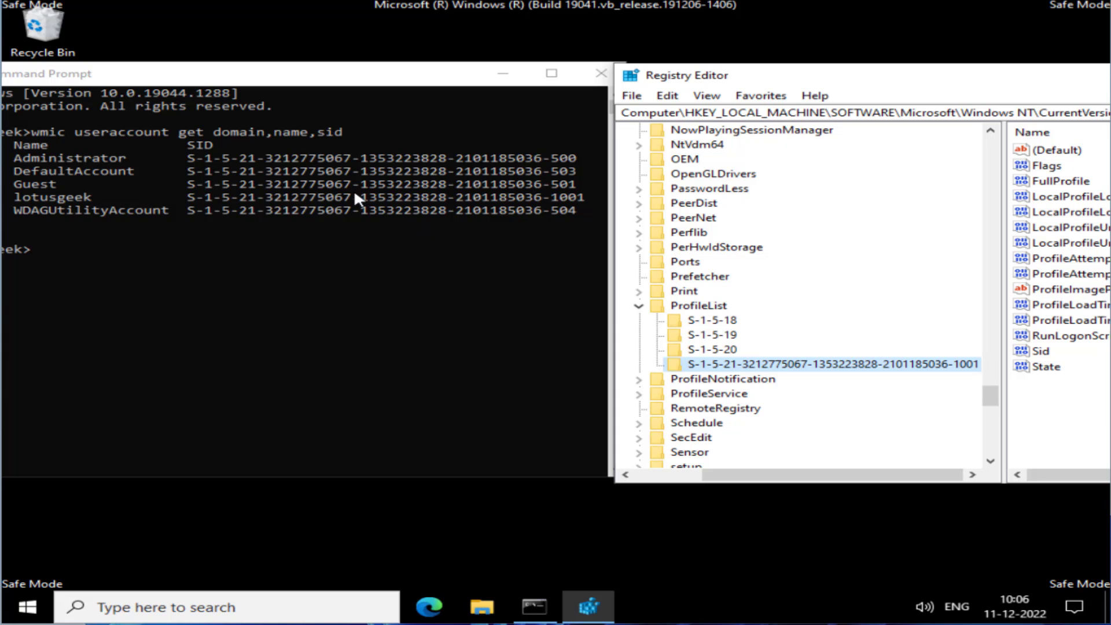
{"action": "left_click_drag", "start_coordinate": [914, 76], "coordinate": [371, 70]}
{"action": "left_click_drag", "start_coordinate": [883, 478], "coordinate": [1028, 557]}
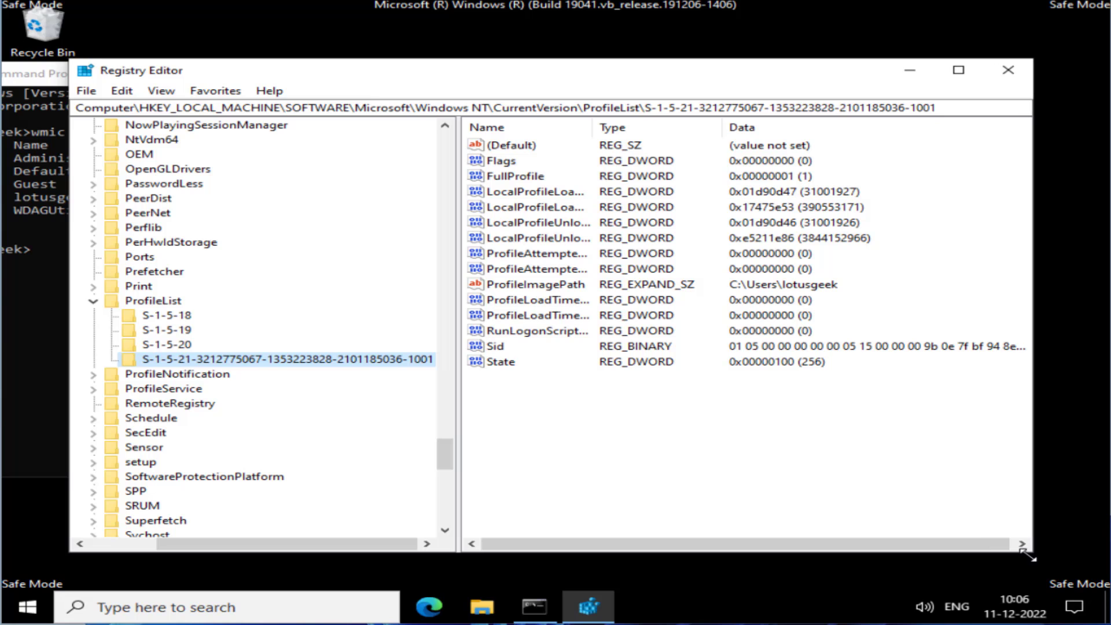
{"action": "left_click_drag", "start_coordinate": [457, 395], "coordinate": [489, 394]}
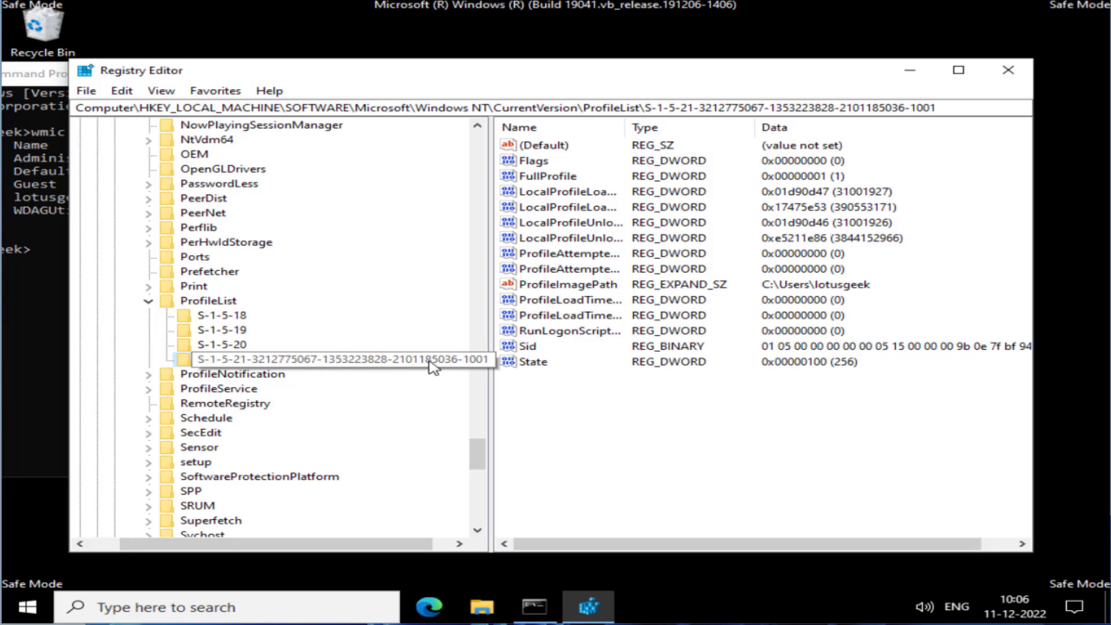
{"action": "left_click", "coordinate": [36, 265]}
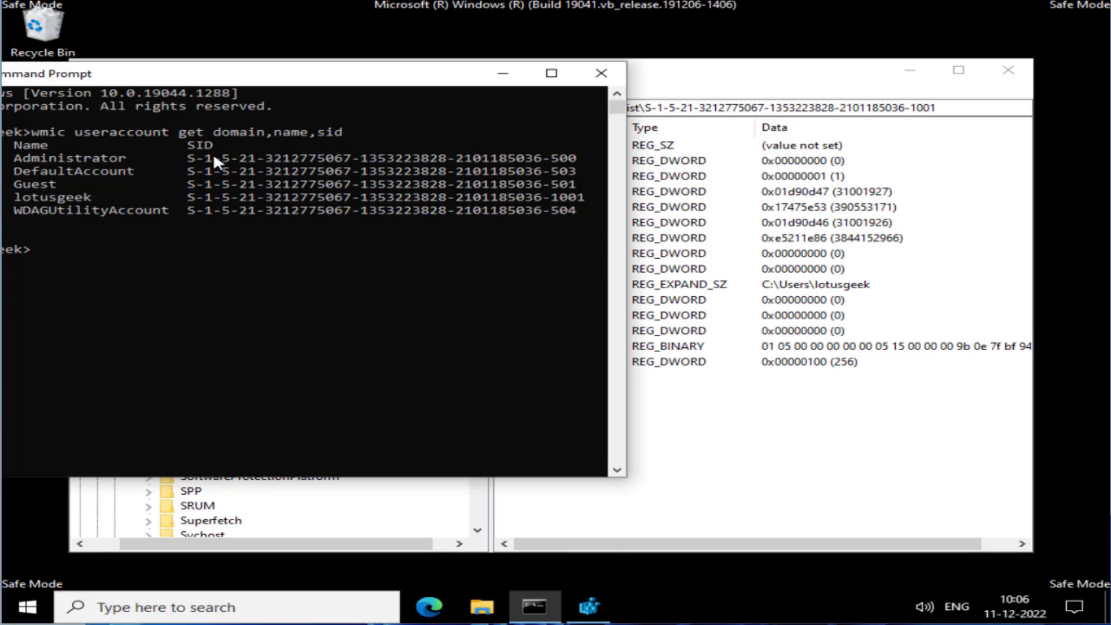
{"action": "left_click", "coordinate": [668, 478]}
{"action": "left_click", "coordinate": [405, 366]}
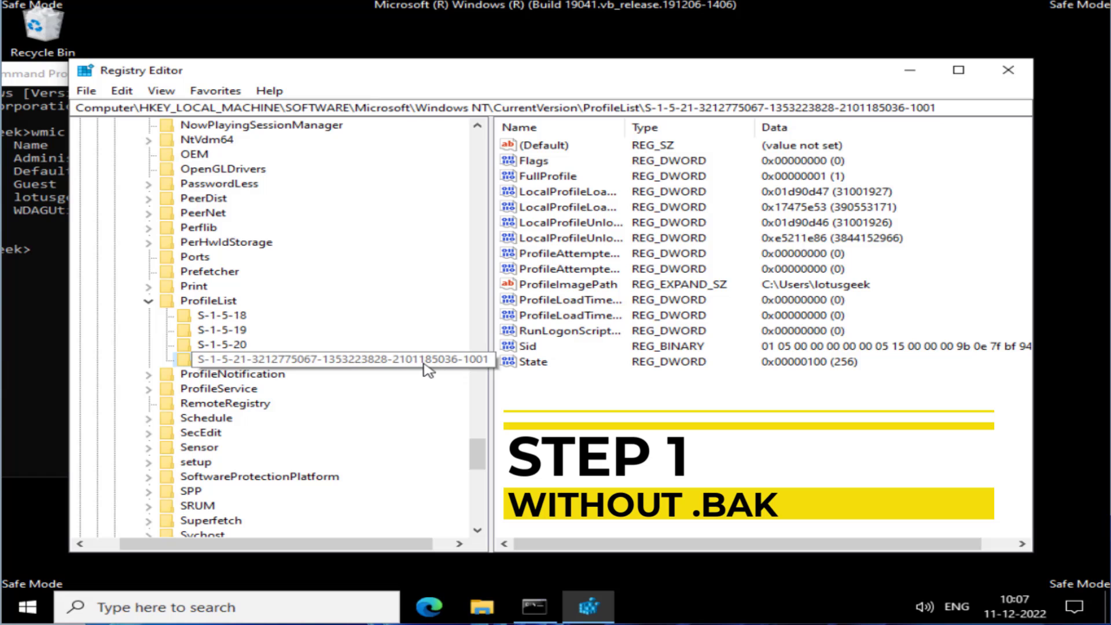
Copy the address-bar path of the user's profile folder under C:\Users, then minimize Explorer
{"action": "key", "text": "super+e"}
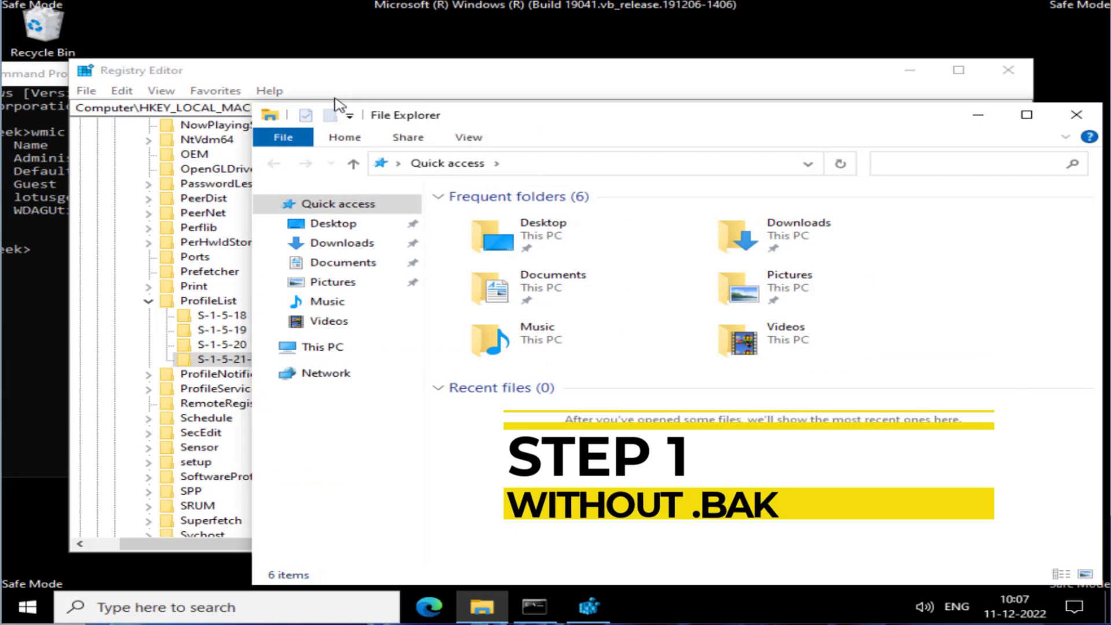
{"action": "left_click", "coordinate": [329, 346]}
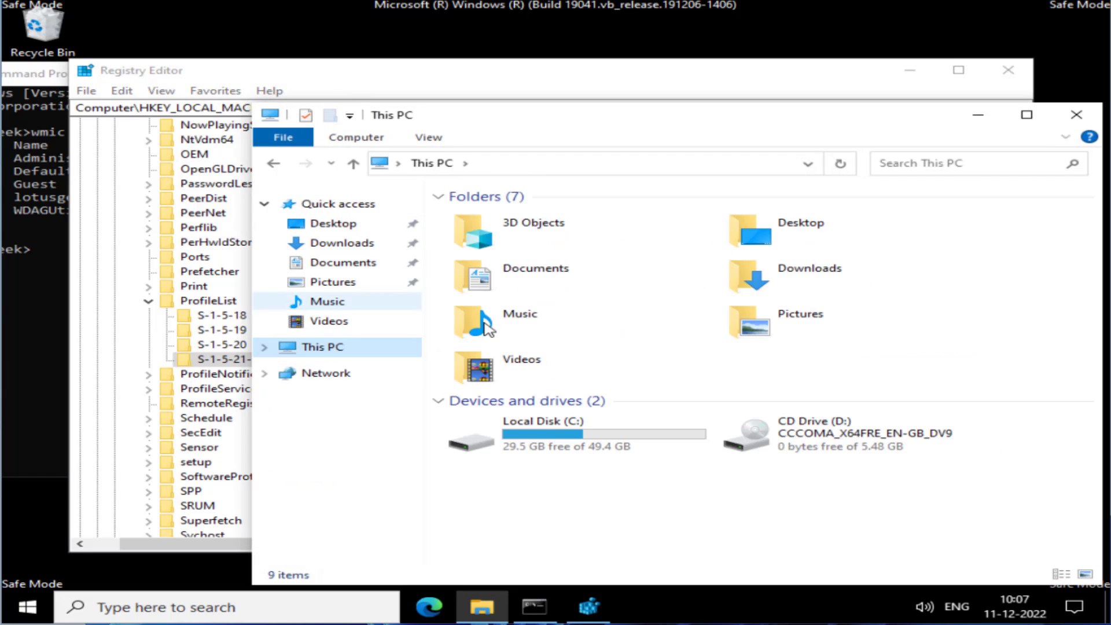
{"action": "double_click", "coordinate": [588, 455]}
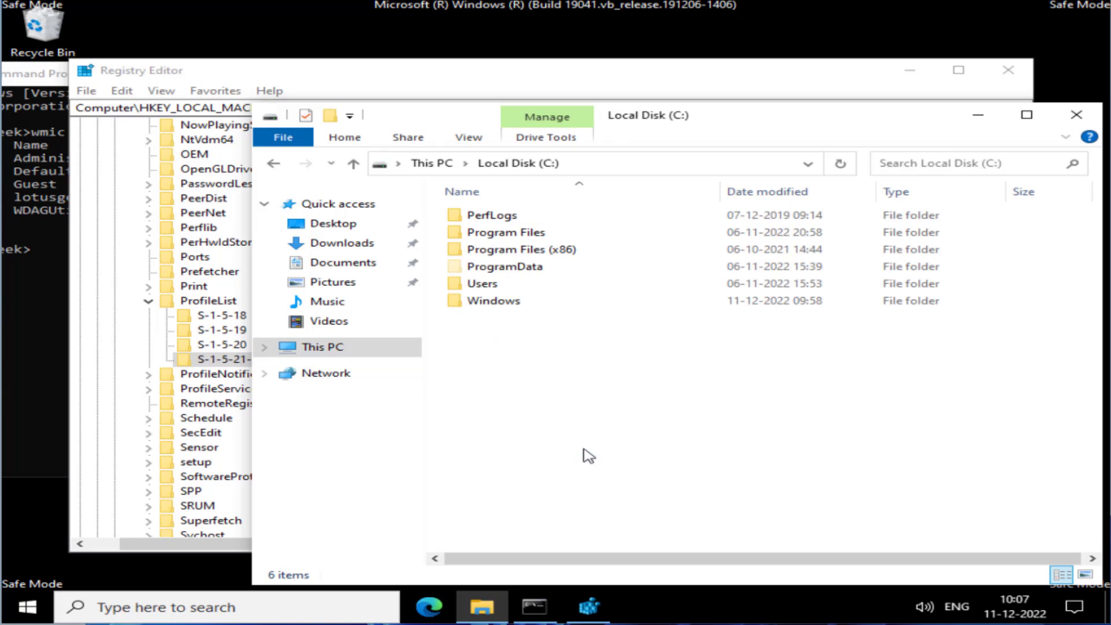
{"action": "left_click", "coordinate": [471, 291]}
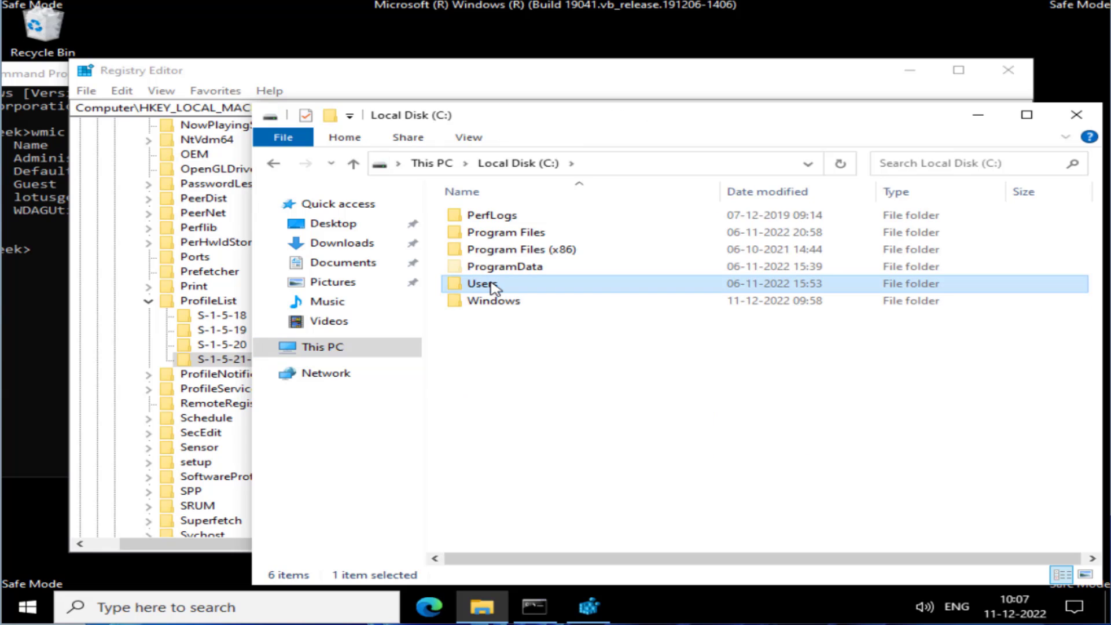
{"action": "double_click", "coordinate": [493, 287]}
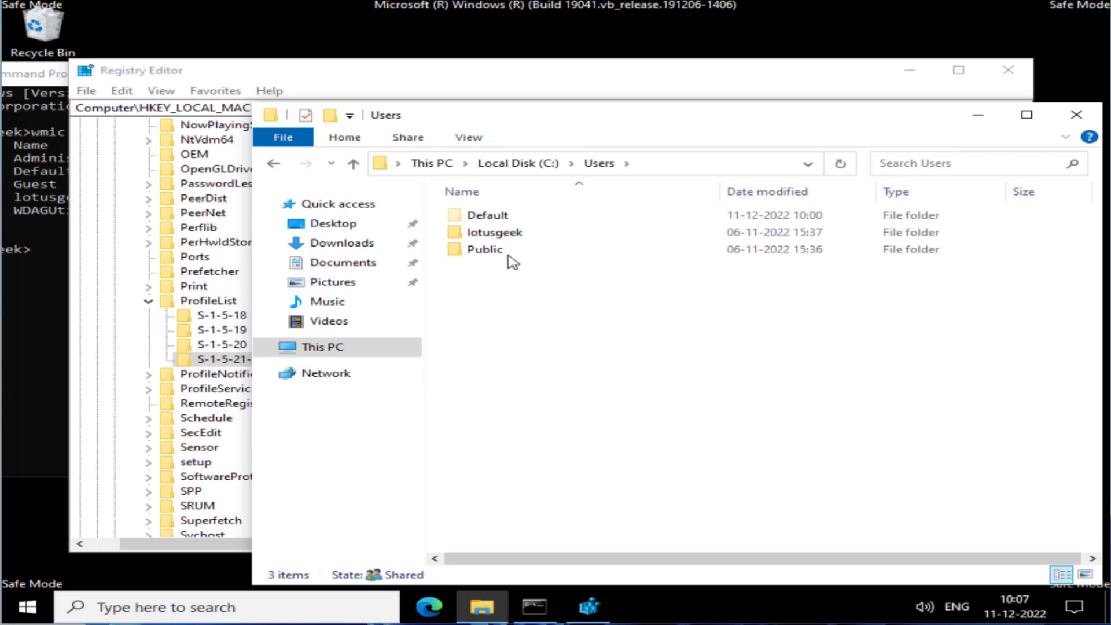
{"action": "double_click", "coordinate": [498, 233]}
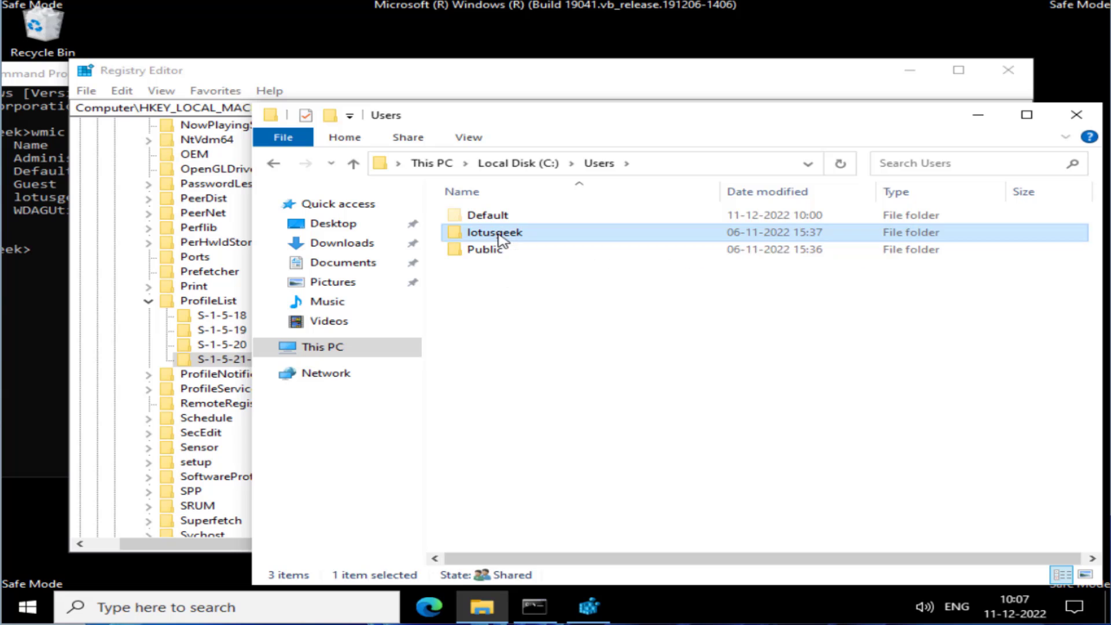
{"action": "left_click", "coordinate": [747, 166]}
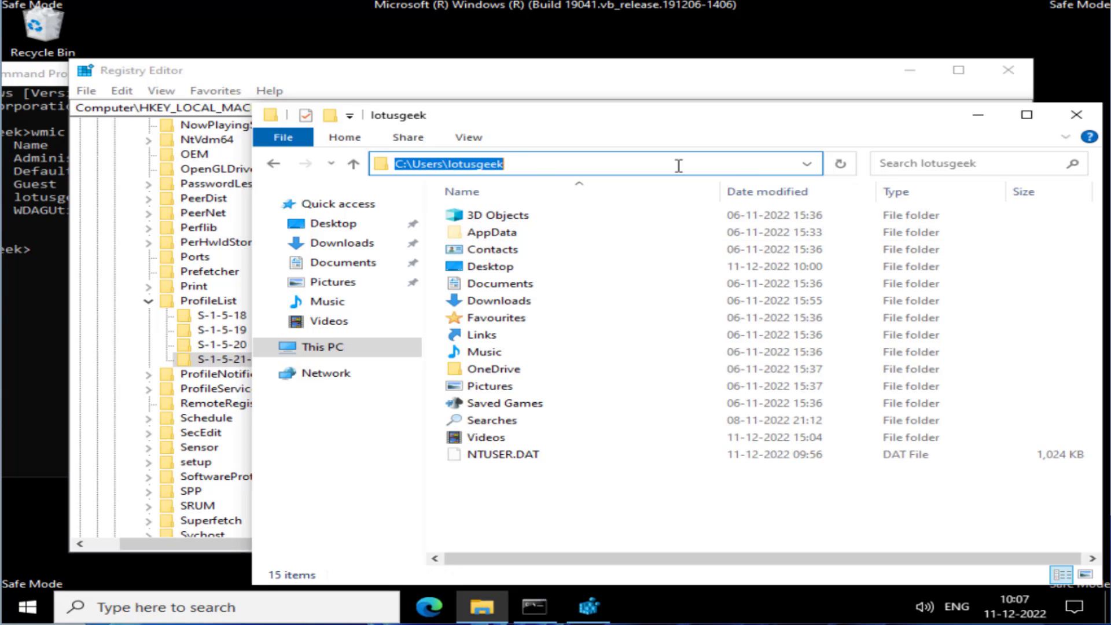
{"action": "right_click", "coordinate": [493, 165]}
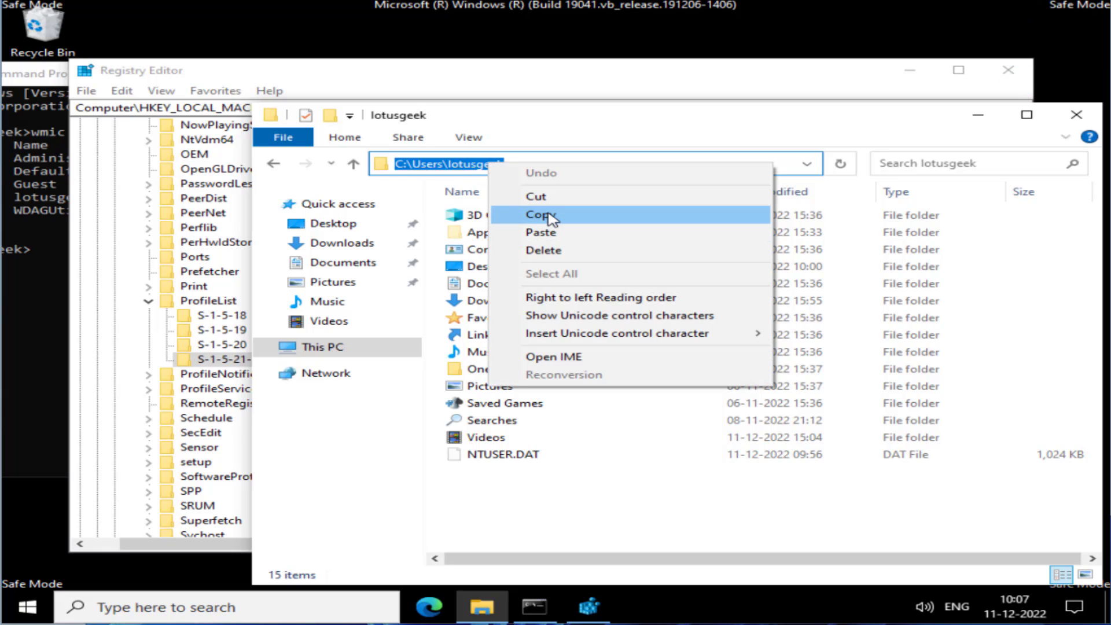
{"action": "left_click", "coordinate": [541, 215]}
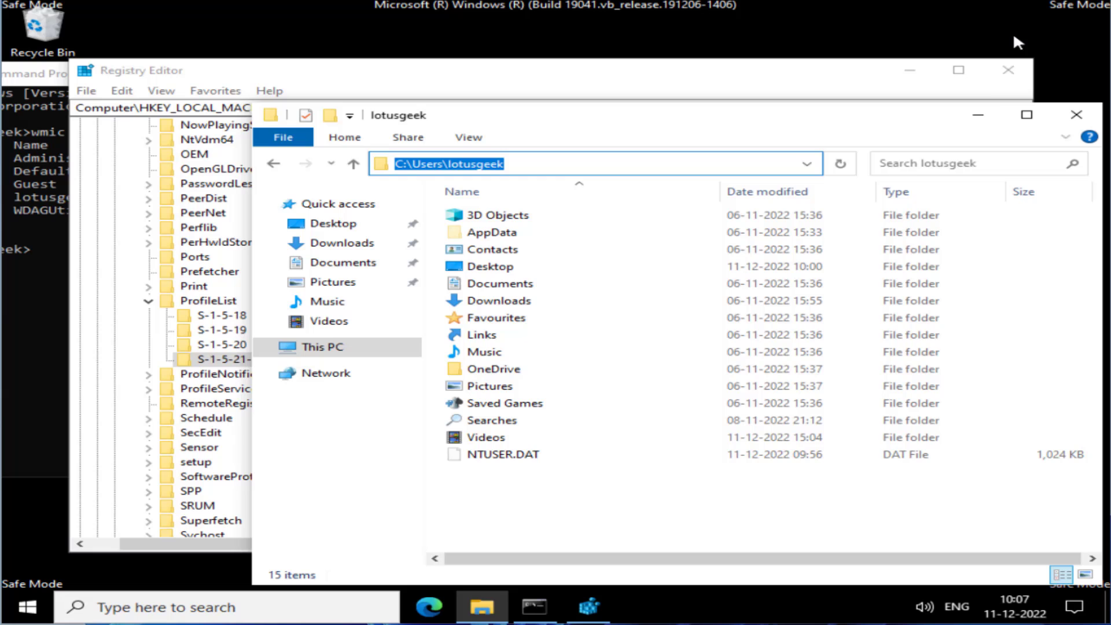
{"action": "left_click", "coordinate": [982, 113]}
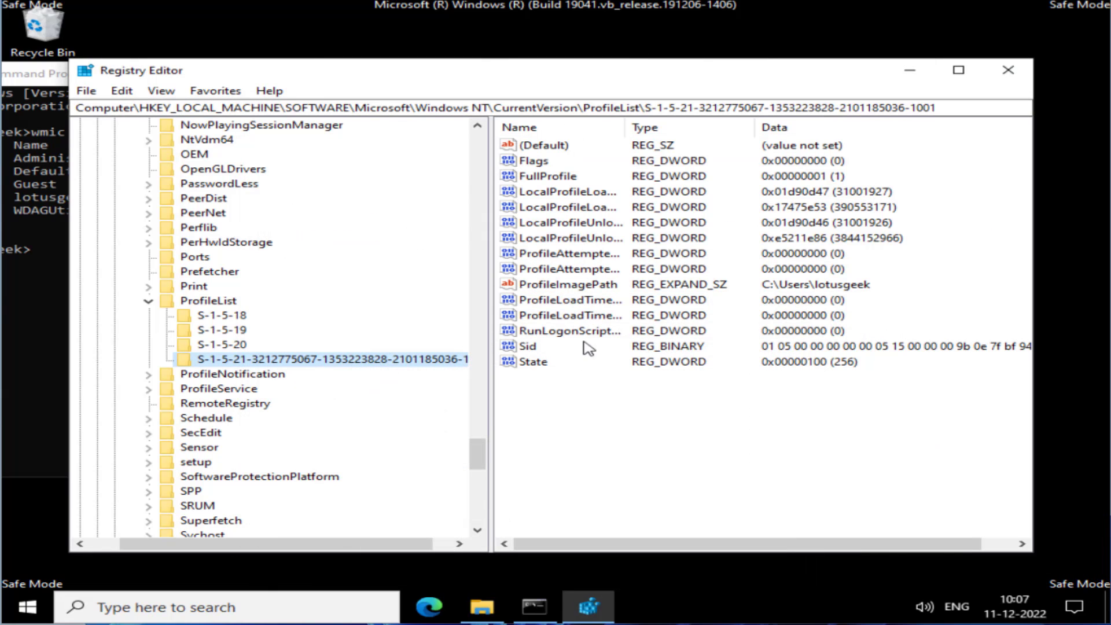
{"action": "left_click", "coordinate": [576, 287]}
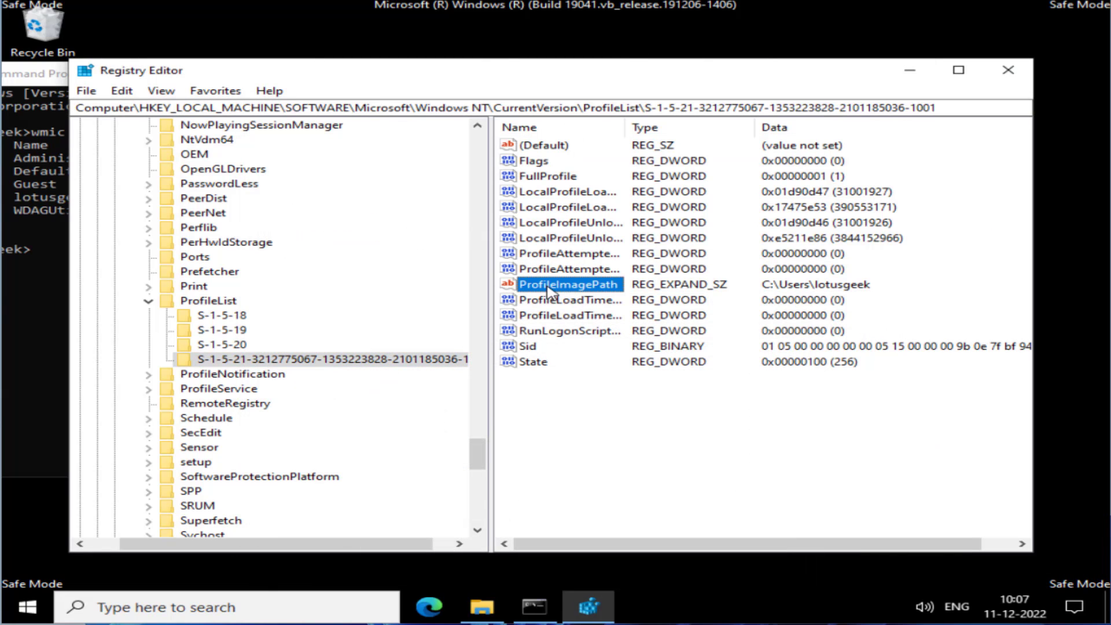
{"action": "double_click", "coordinate": [555, 288]}
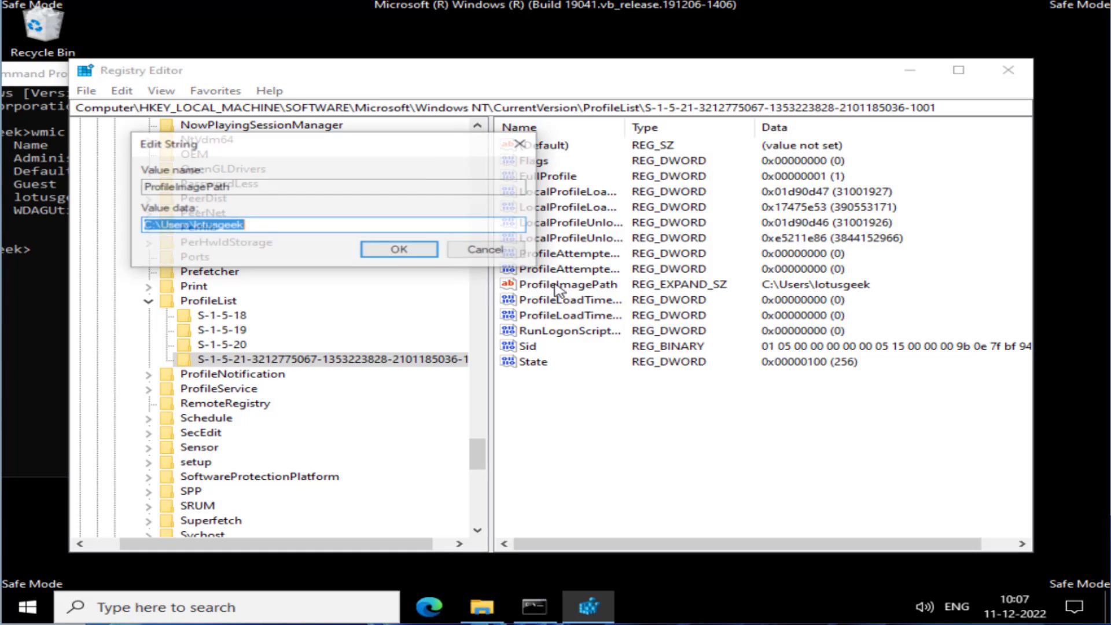
{"action": "left_click", "coordinate": [263, 228]}
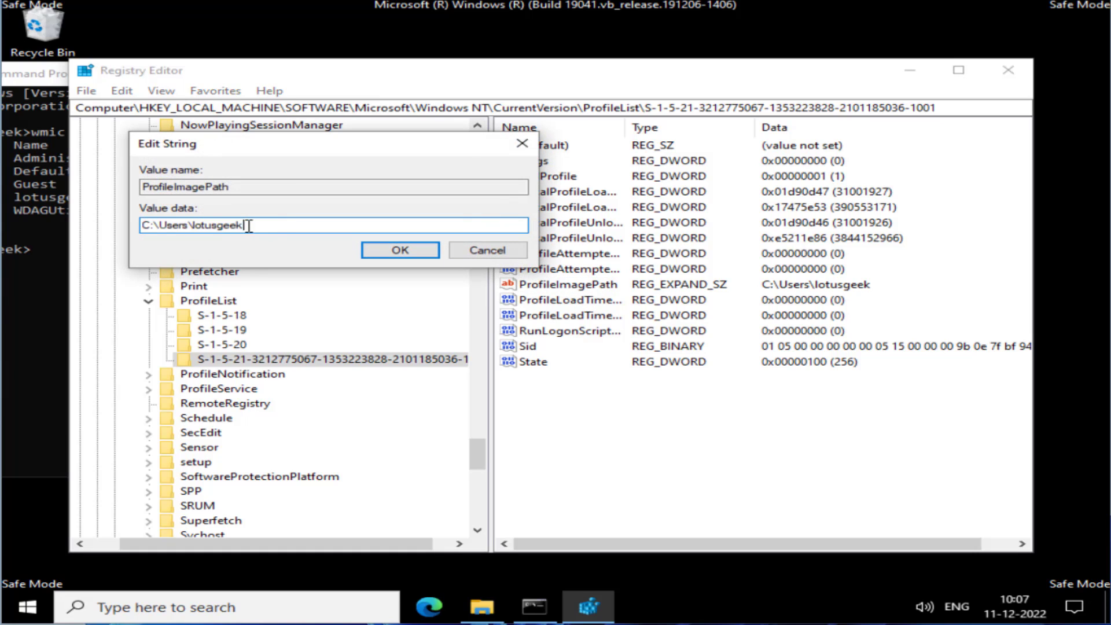
{"action": "left_click_drag", "start_coordinate": [248, 225], "coordinate": [141, 226]}
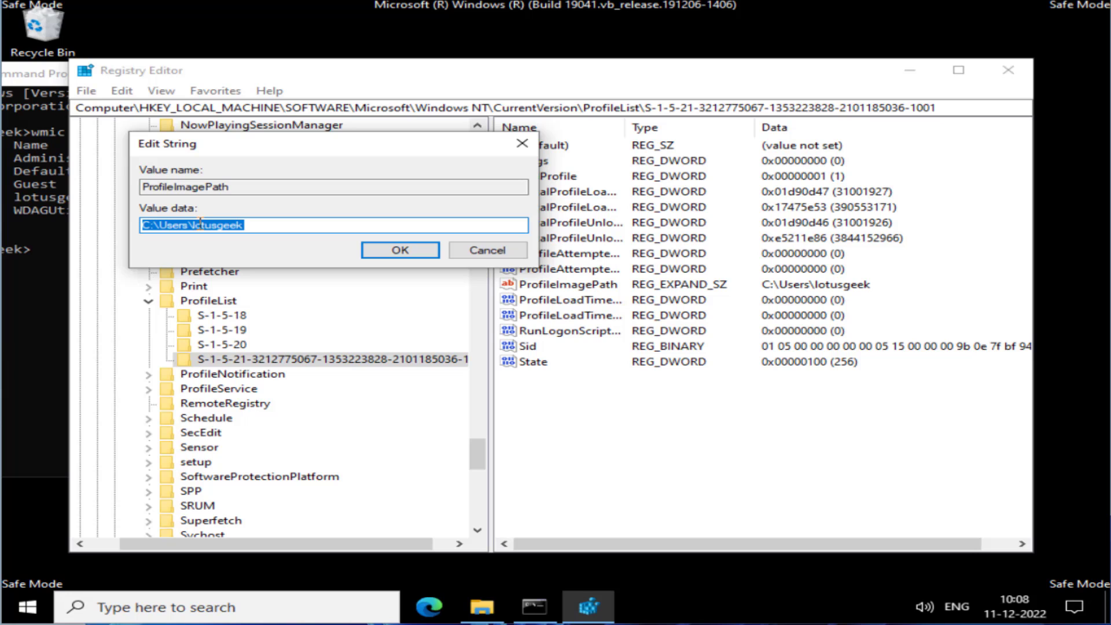
{"action": "key", "text": "End"}
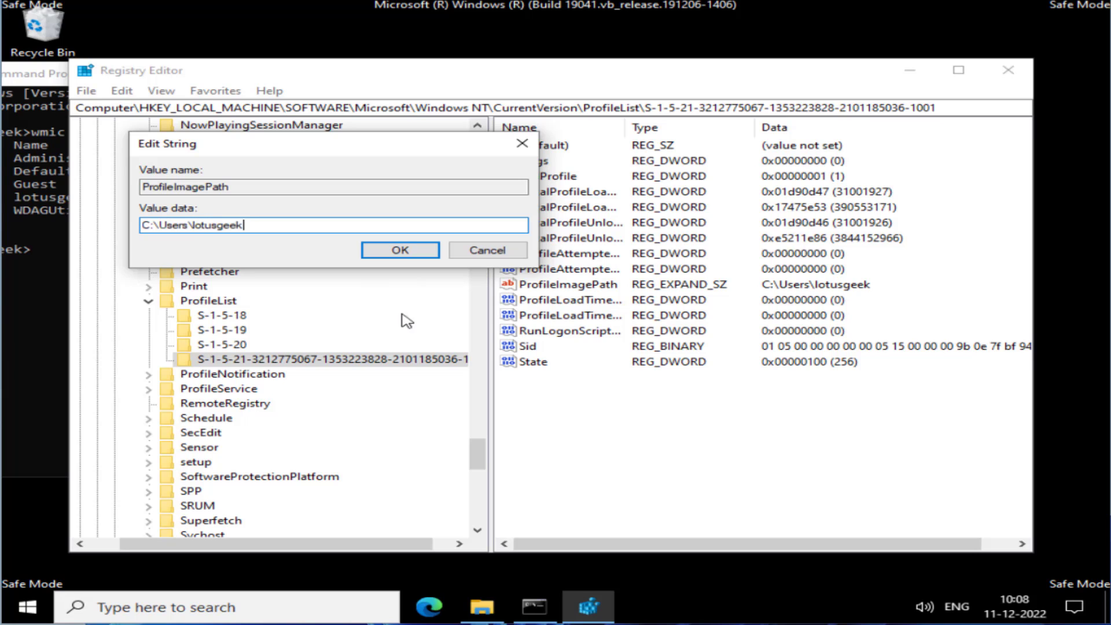
{"action": "left_click", "coordinate": [399, 250]}
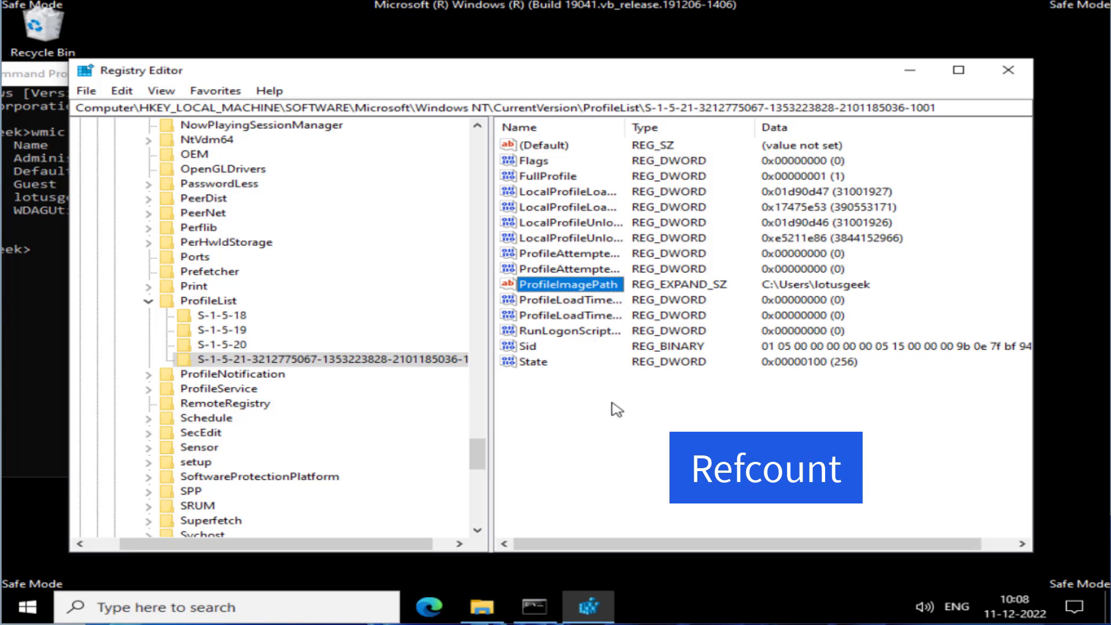
{"action": "key", "text": "Down"}
{"action": "key", "text": "Down"}
{"action": "key", "text": "Down"}
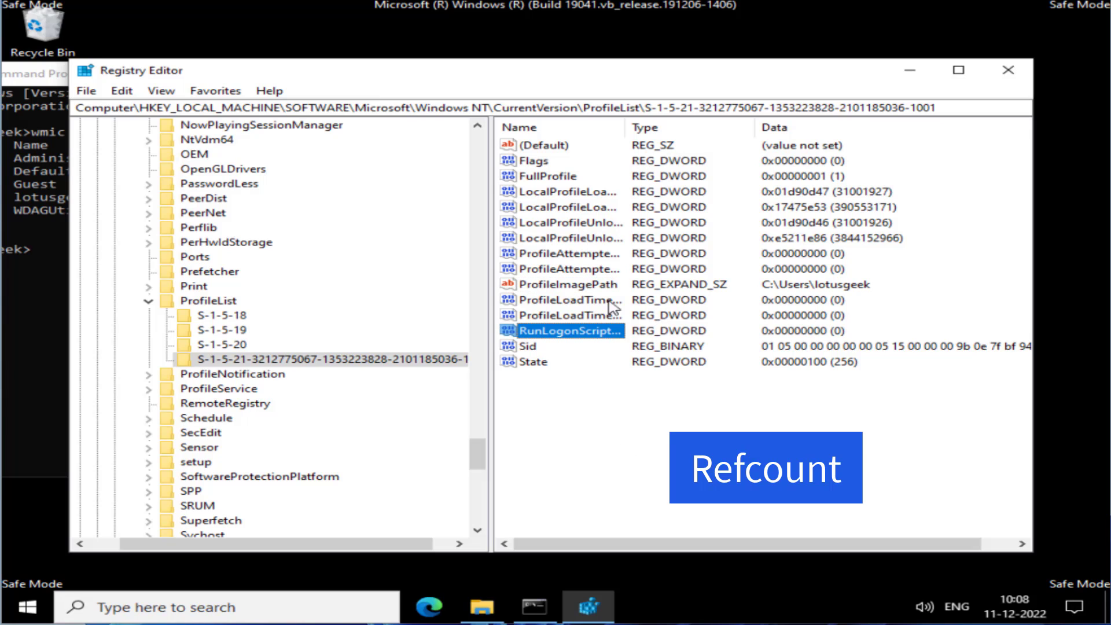
Add a DWORD (32-bit) value named Refcount with data 0 in the user's SID key
{"action": "right_click", "coordinate": [559, 463]}
{"action": "mouse_move", "coordinate": [623, 479]}
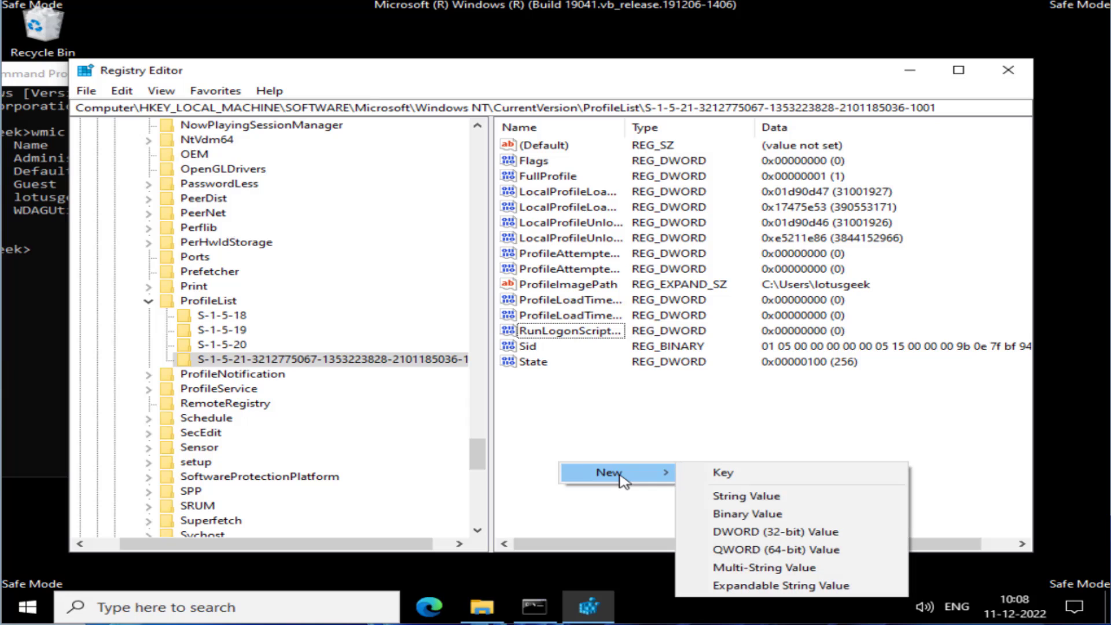
{"action": "left_click", "coordinate": [777, 531]}
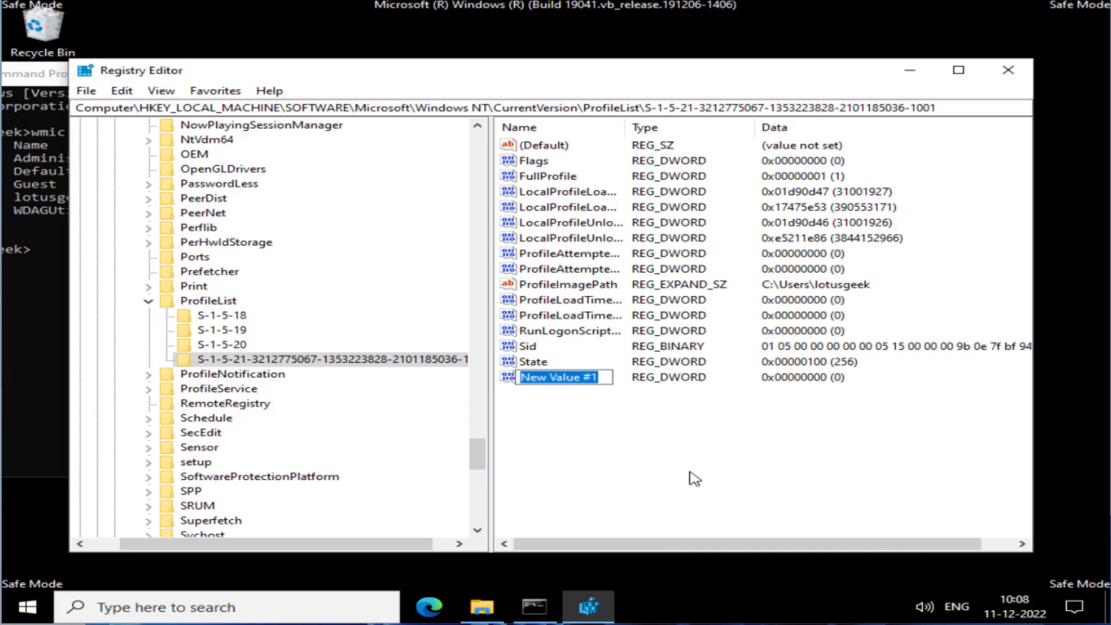
{"action": "type", "text": "Ref"}
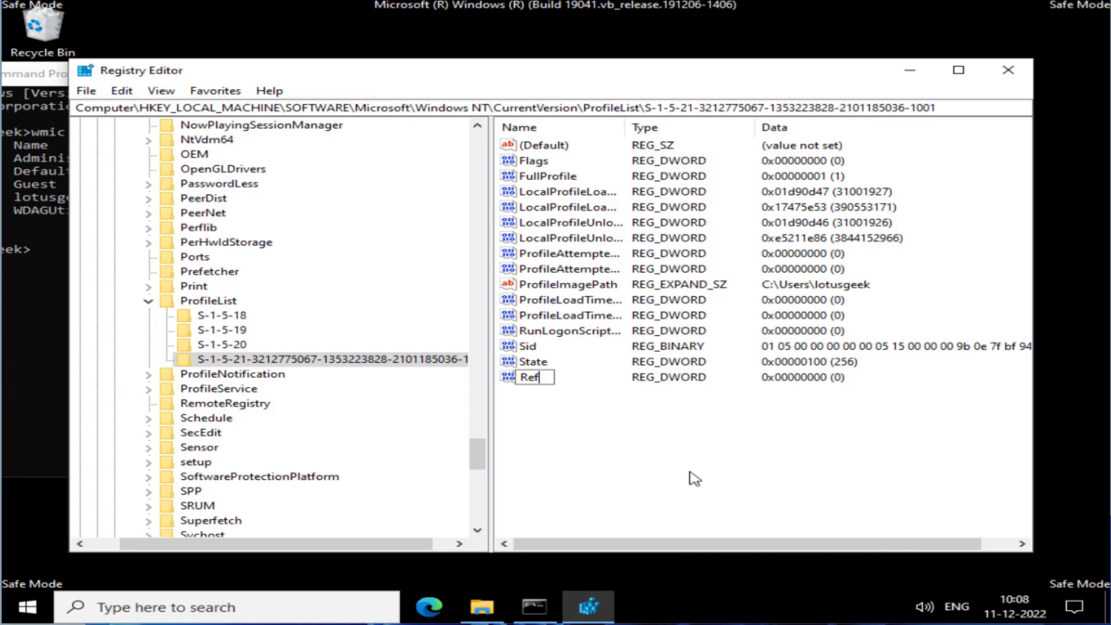
{"action": "type", "text": "Refcount"}
{"action": "key", "text": "Return"}
{"action": "key", "text": "Return"}
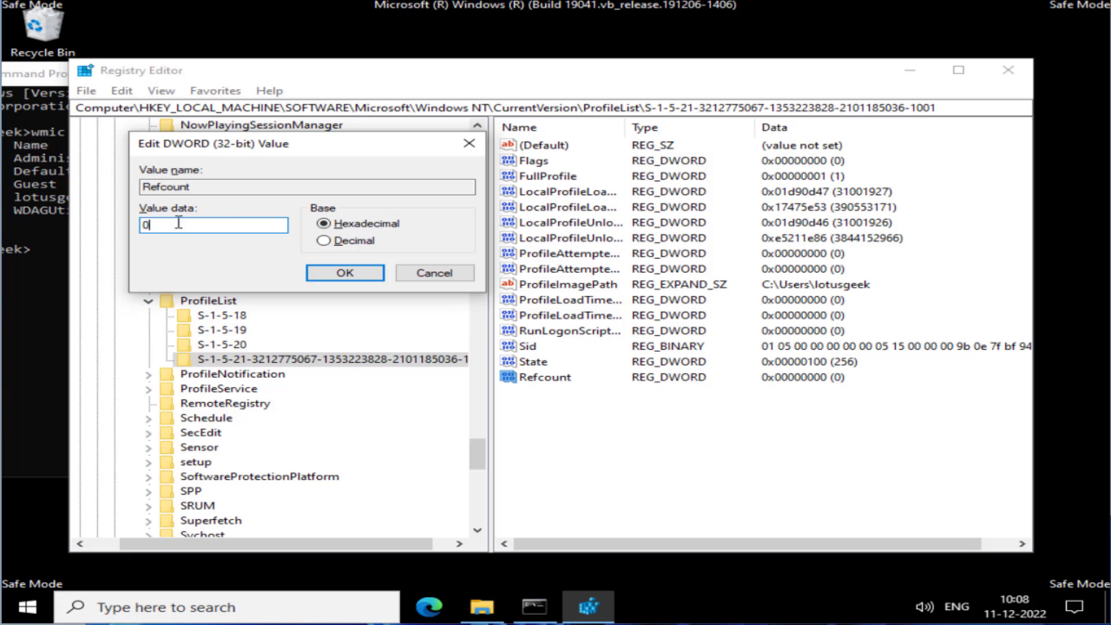
{"action": "left_click", "coordinate": [345, 274]}
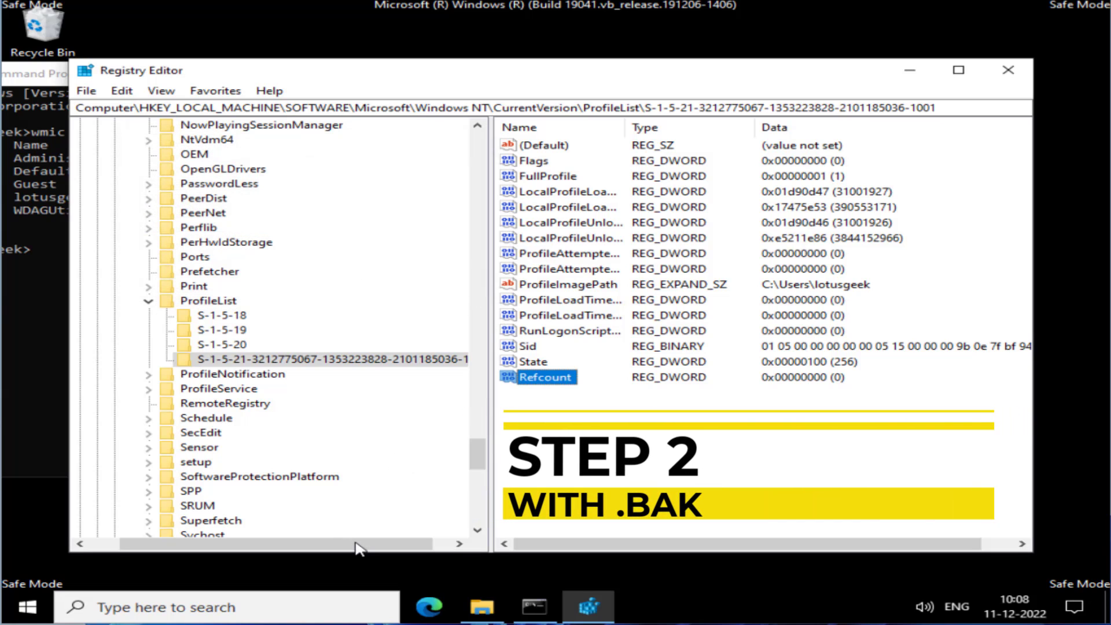
Rename the user's profile key to remove the .bak suffix, leaving it ending in -1001
{"action": "left_click_drag", "start_coordinate": [355, 543], "coordinate": [386, 545]}
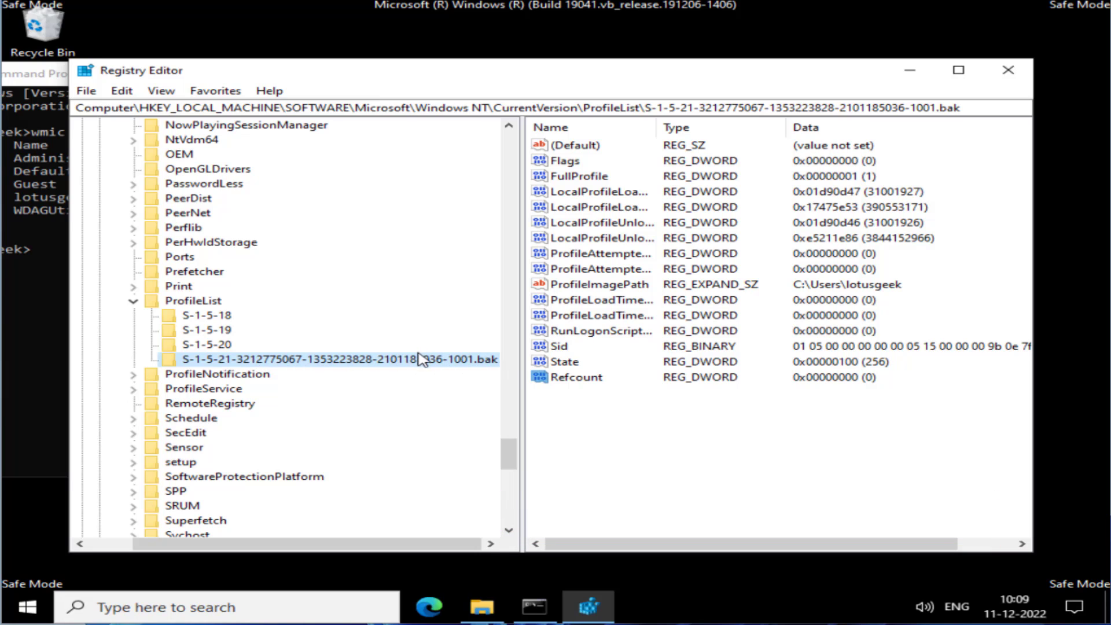
{"action": "right_click", "coordinate": [367, 364]}
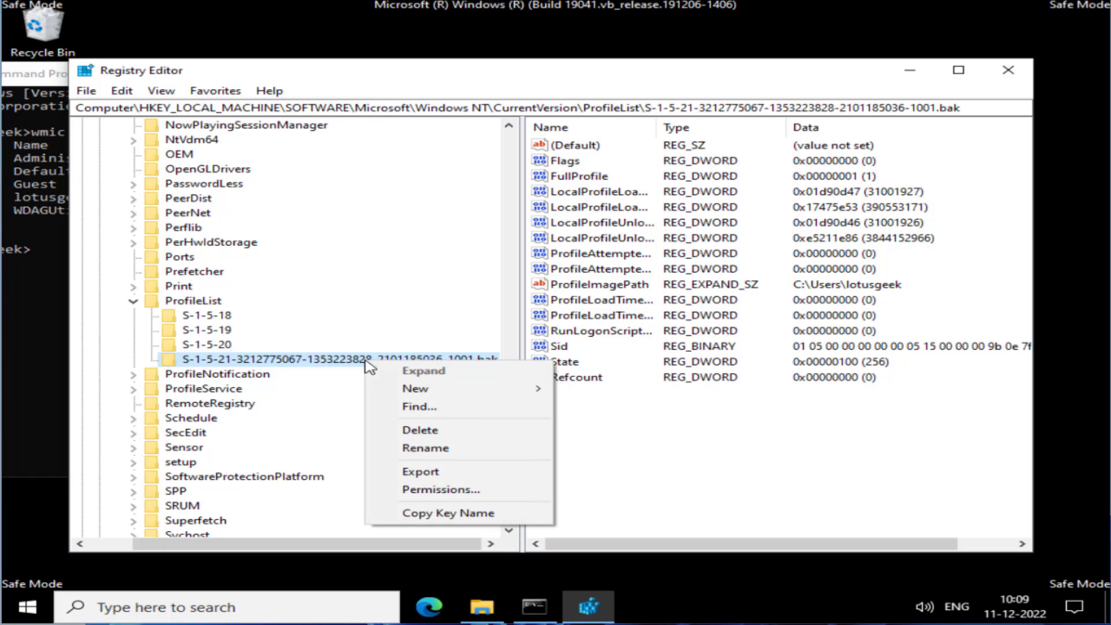
{"action": "left_click", "coordinate": [413, 448]}
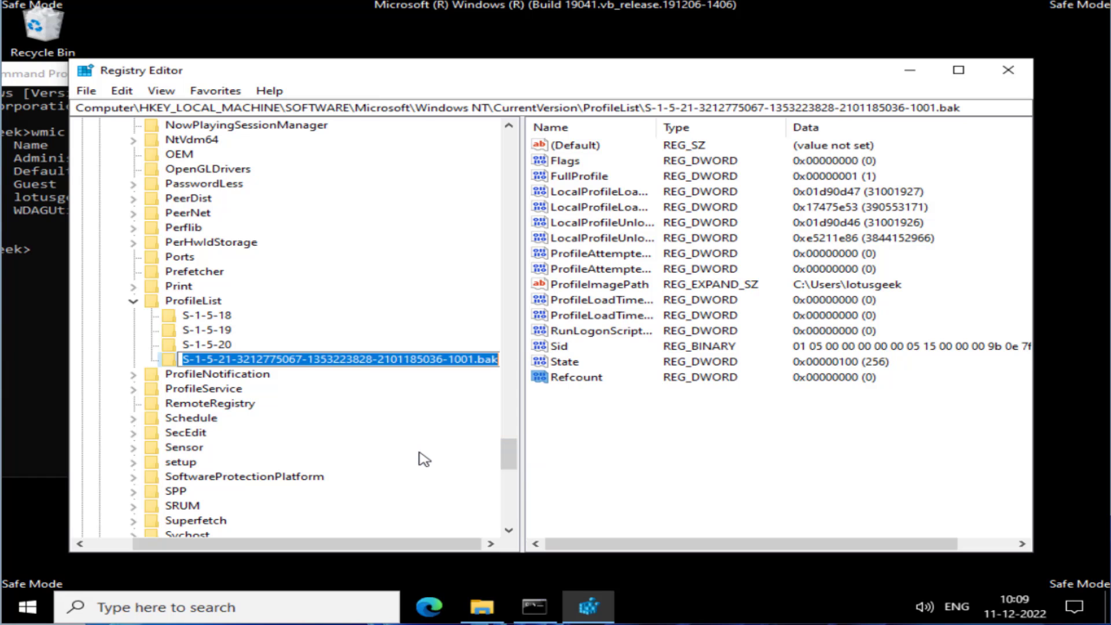
{"action": "key", "text": "End"}
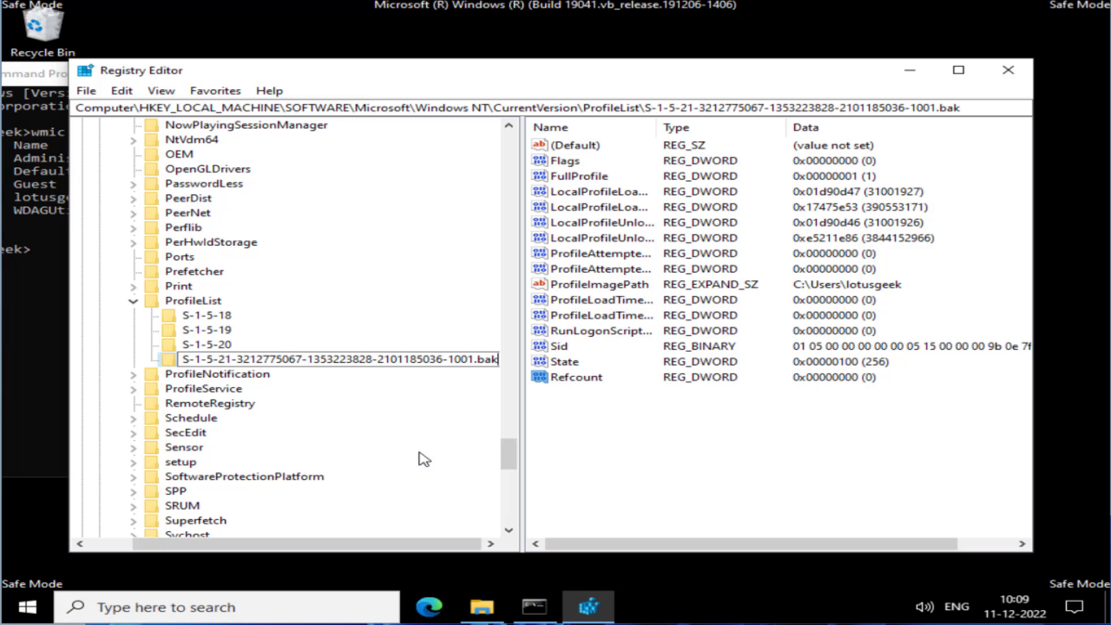
{"action": "key", "text": "BackSpace"}
{"action": "key", "text": "BackSpace"}
{"action": "key", "text": "BackSpace"}
{"action": "key", "text": "Return"}
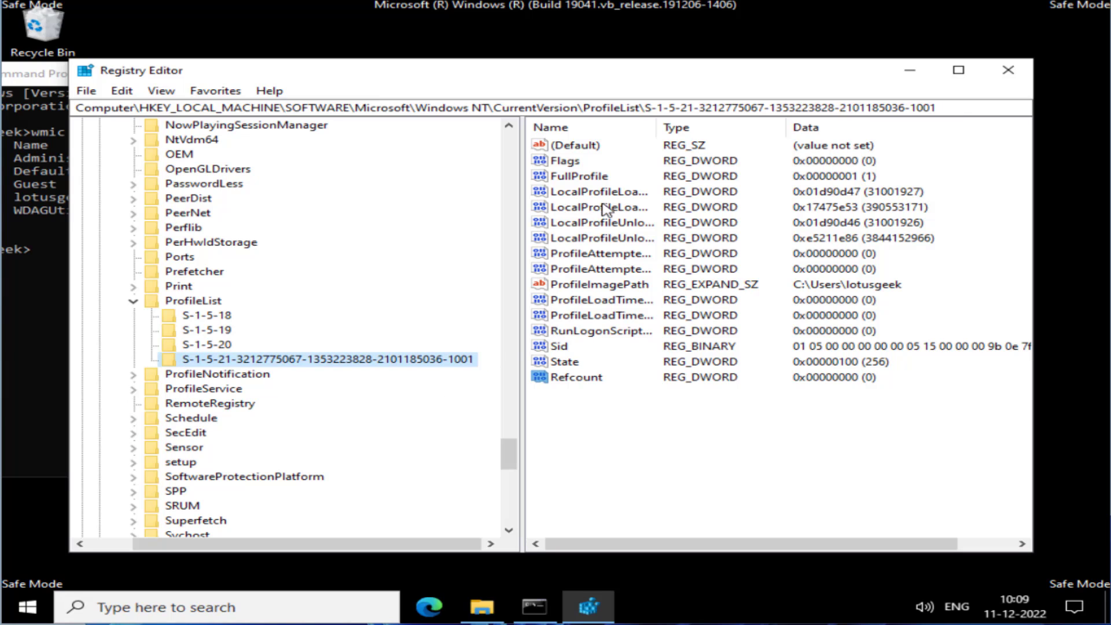
{"action": "double_click", "coordinate": [622, 289]}
{"action": "left_click", "coordinate": [259, 223]}
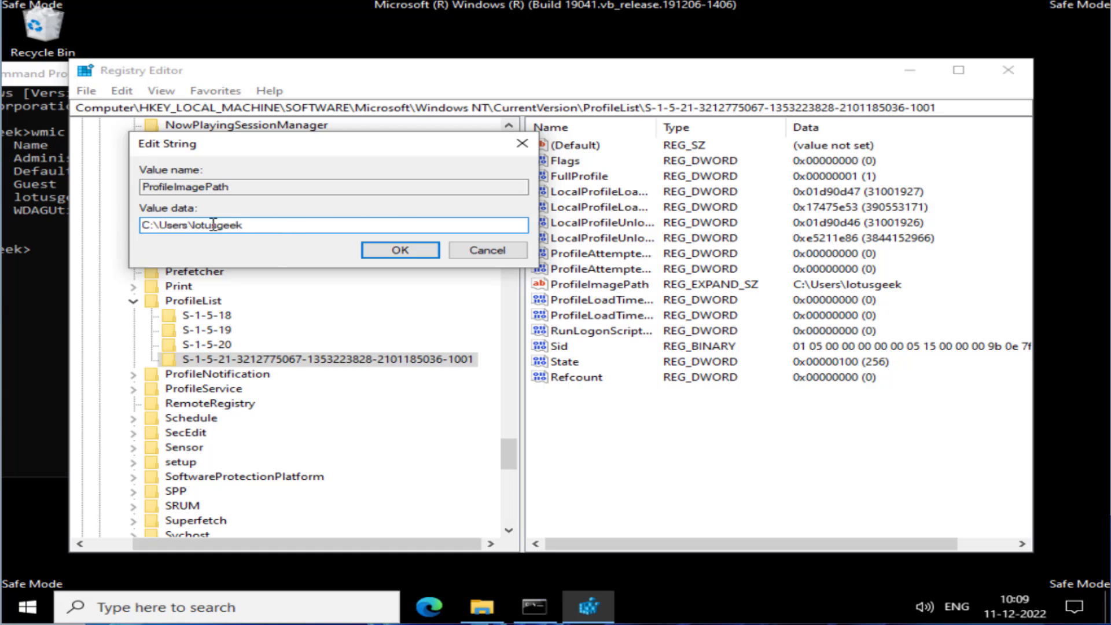
{"action": "left_click", "coordinate": [481, 606]}
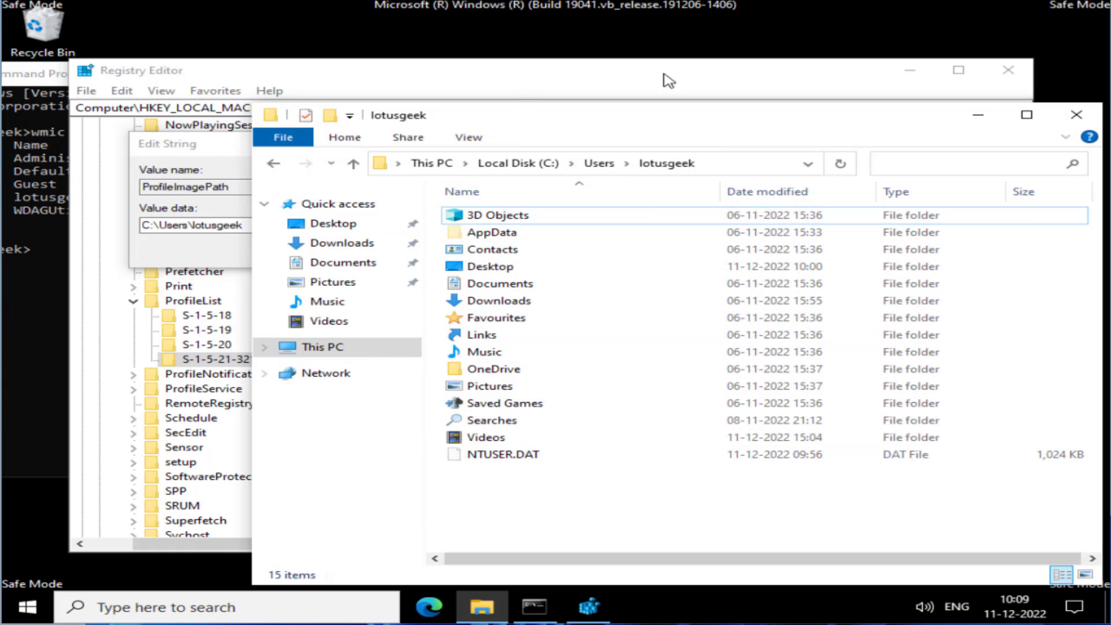
{"action": "left_click", "coordinate": [977, 119]}
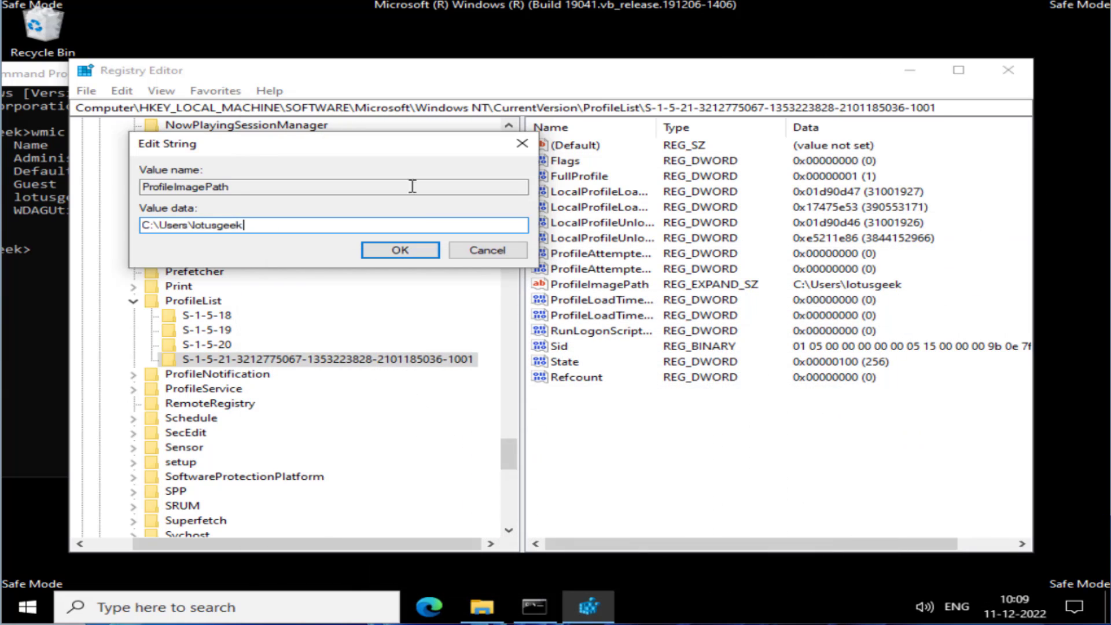
{"action": "left_click", "coordinate": [486, 250]}
{"action": "left_click", "coordinate": [578, 378]}
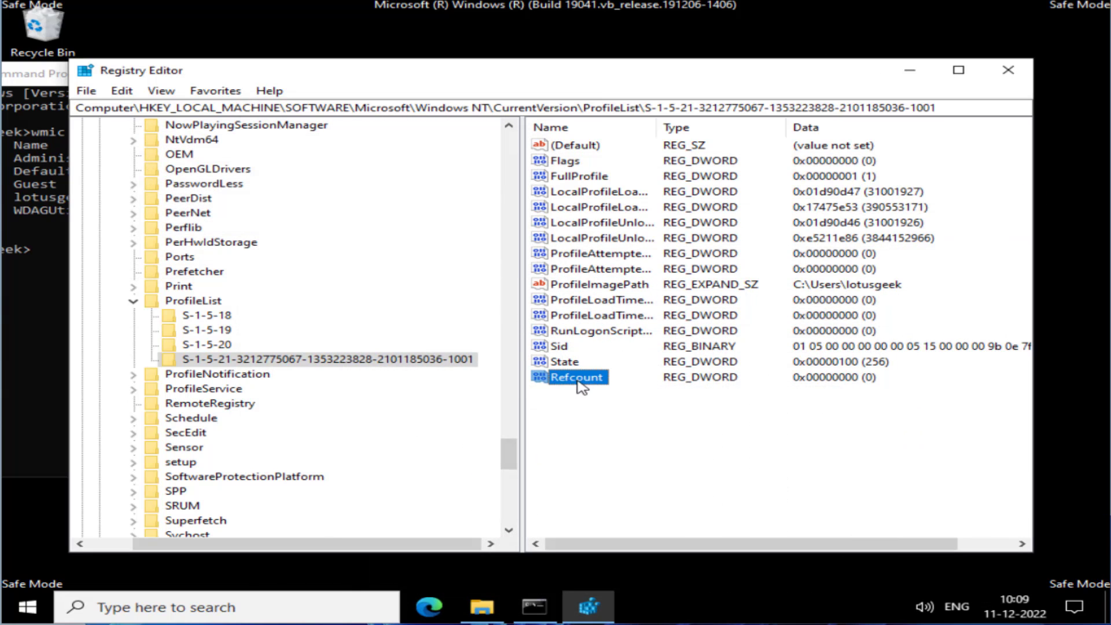
{"action": "double_click", "coordinate": [591, 382]}
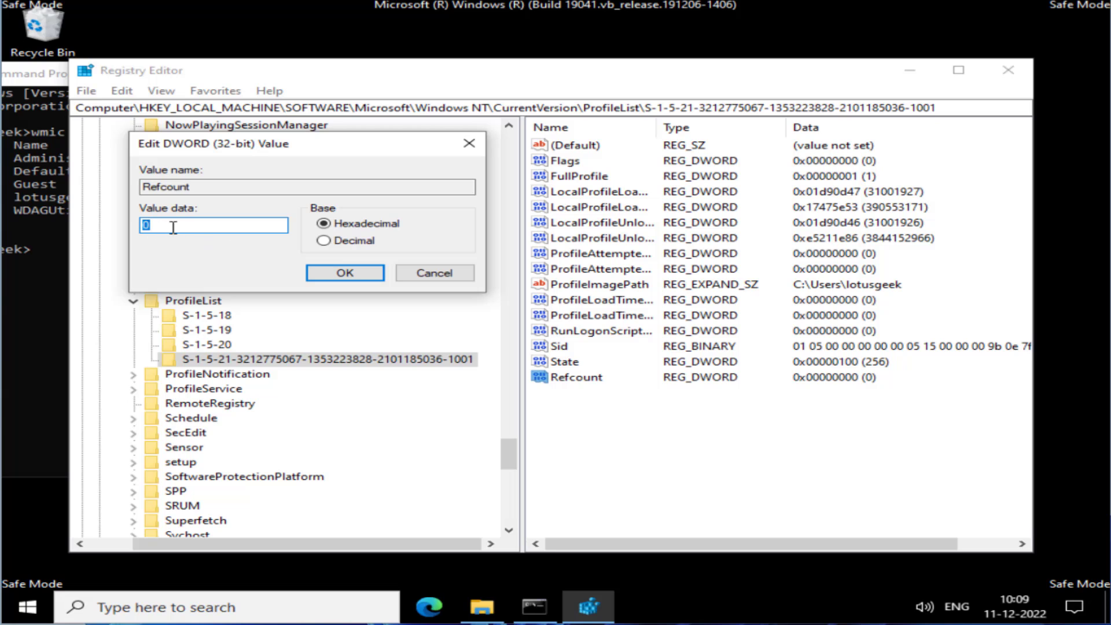
{"action": "left_click", "coordinate": [447, 277]}
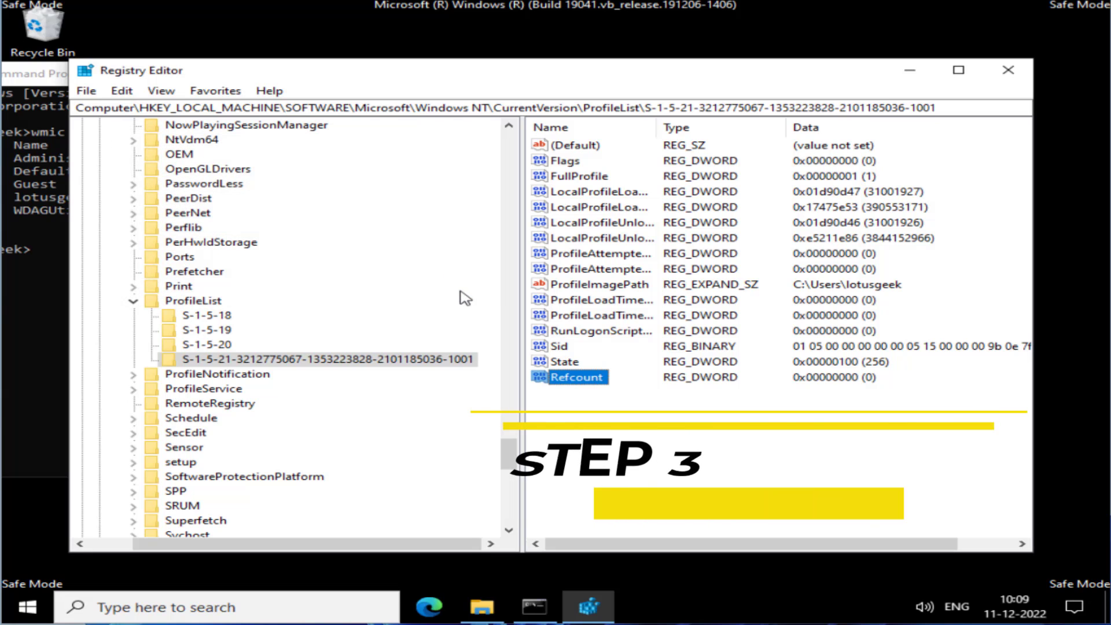
Compare both SID keys and delete the empty duplicate key without .bak, confirming Yes
{"action": "left_click", "coordinate": [326, 366]}
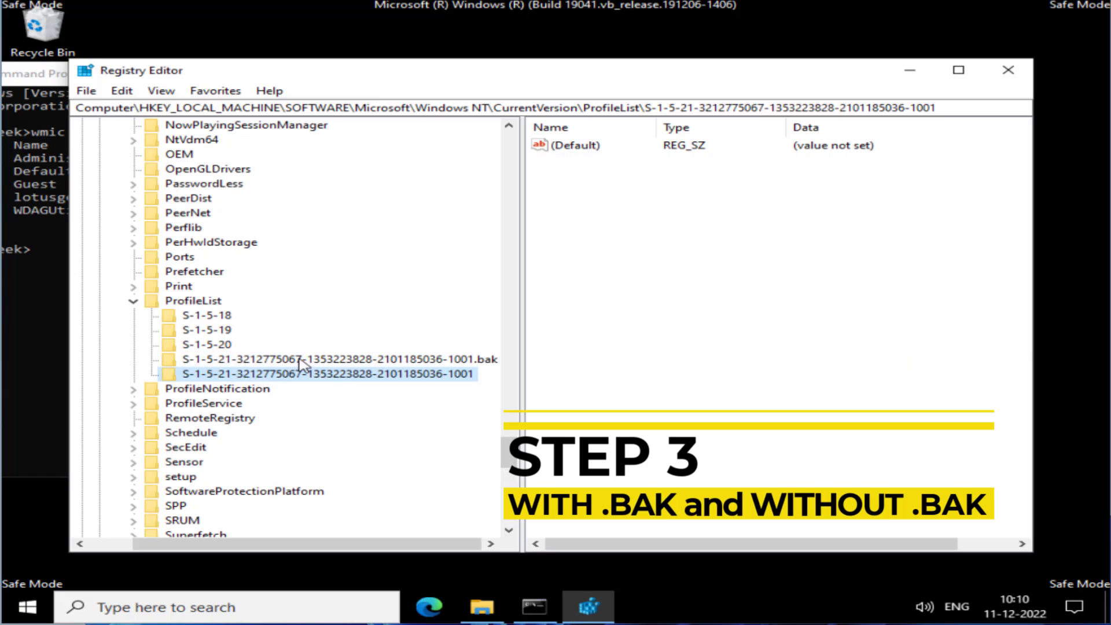
{"action": "left_click", "coordinate": [492, 359]}
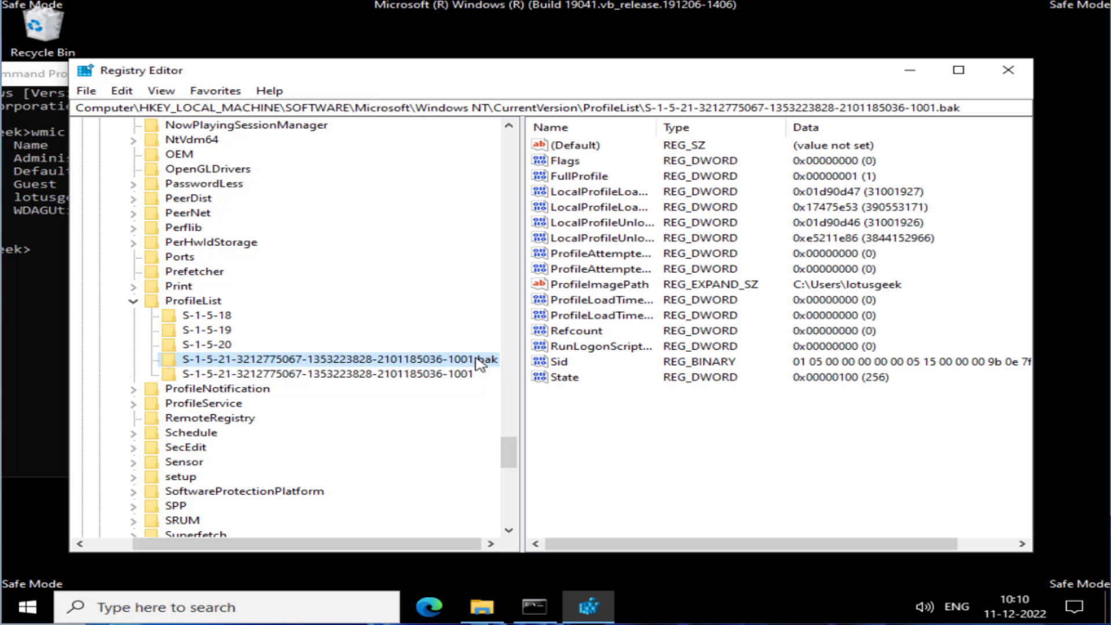
{"action": "left_click", "coordinate": [393, 375]}
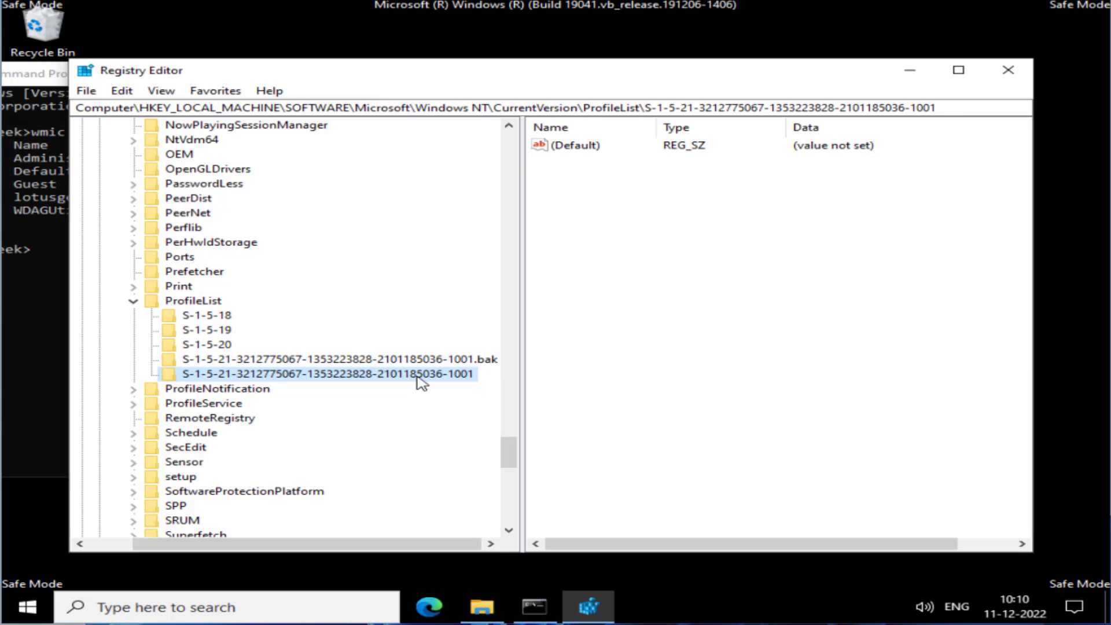
{"action": "left_click", "coordinate": [290, 360]}
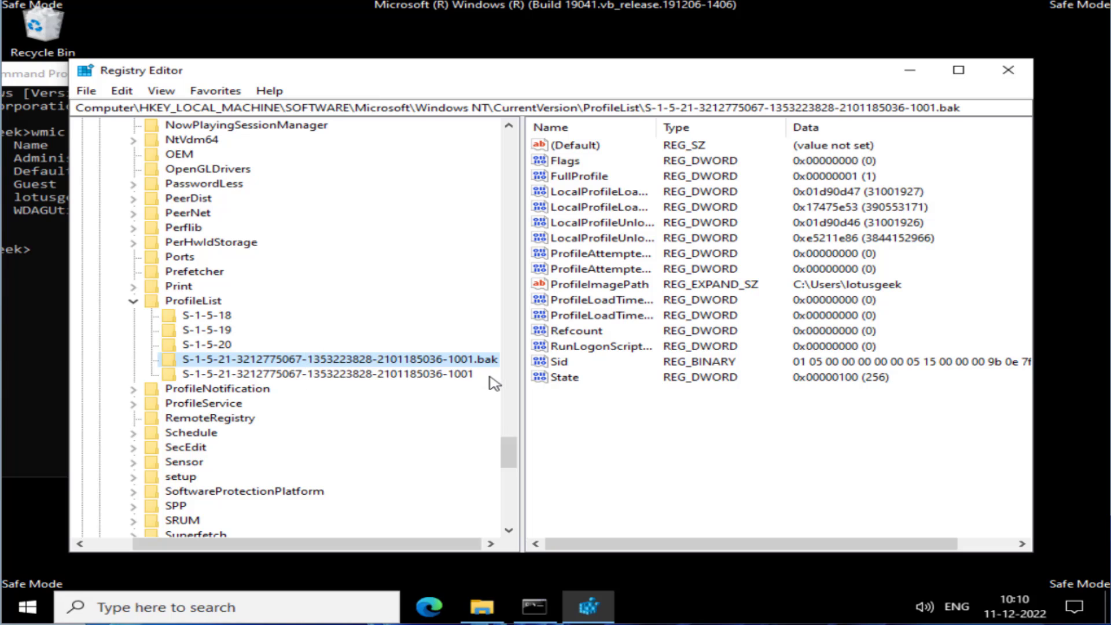
{"action": "right_click", "coordinate": [440, 377]}
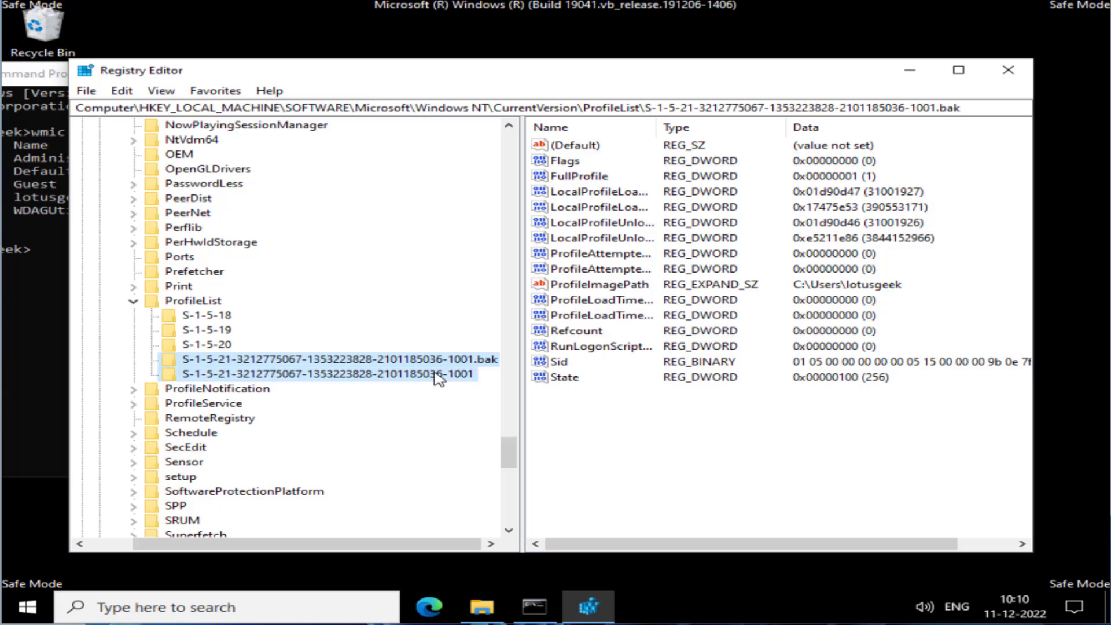
{"action": "left_click", "coordinate": [482, 444]}
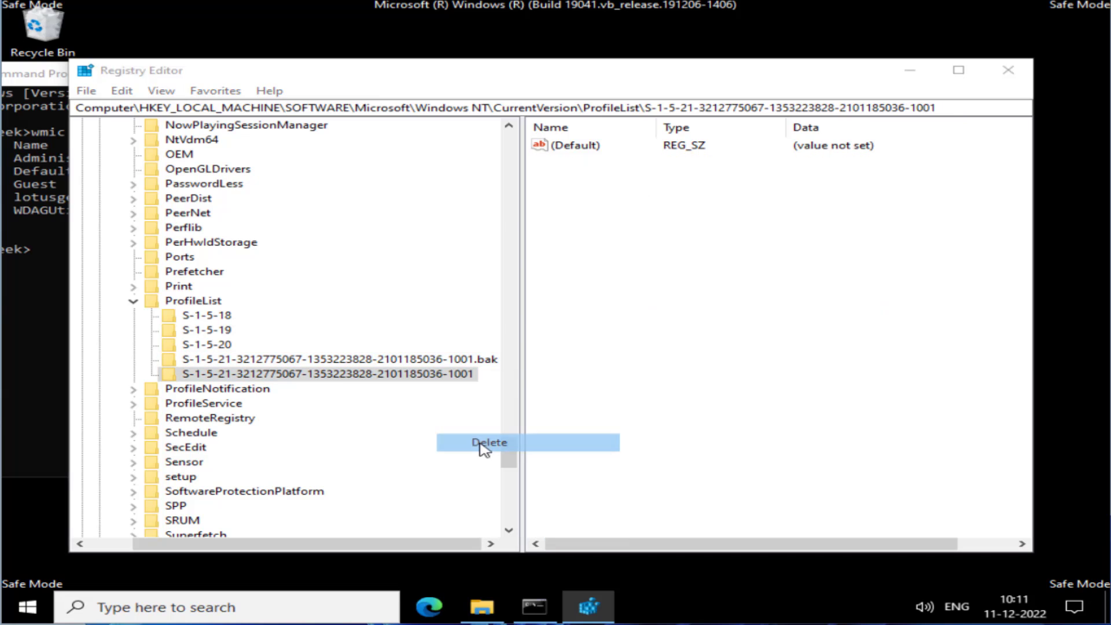
{"action": "left_click", "coordinate": [668, 302]}
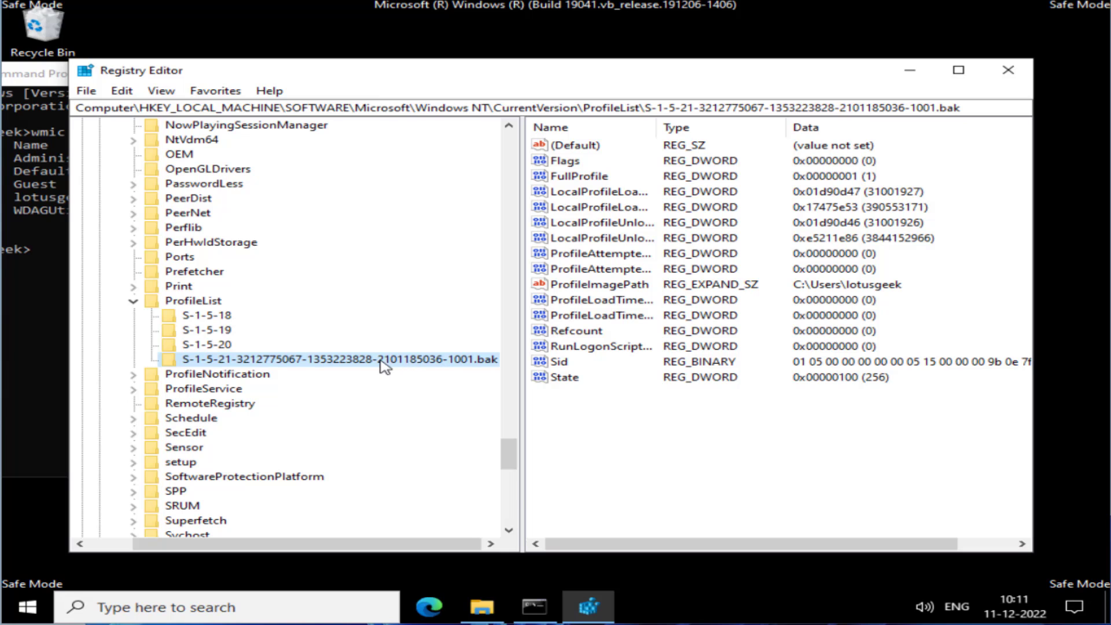
Rename the profile key to drop the .bak suffix so it ends in -1001
{"action": "right_click", "coordinate": [347, 364]}
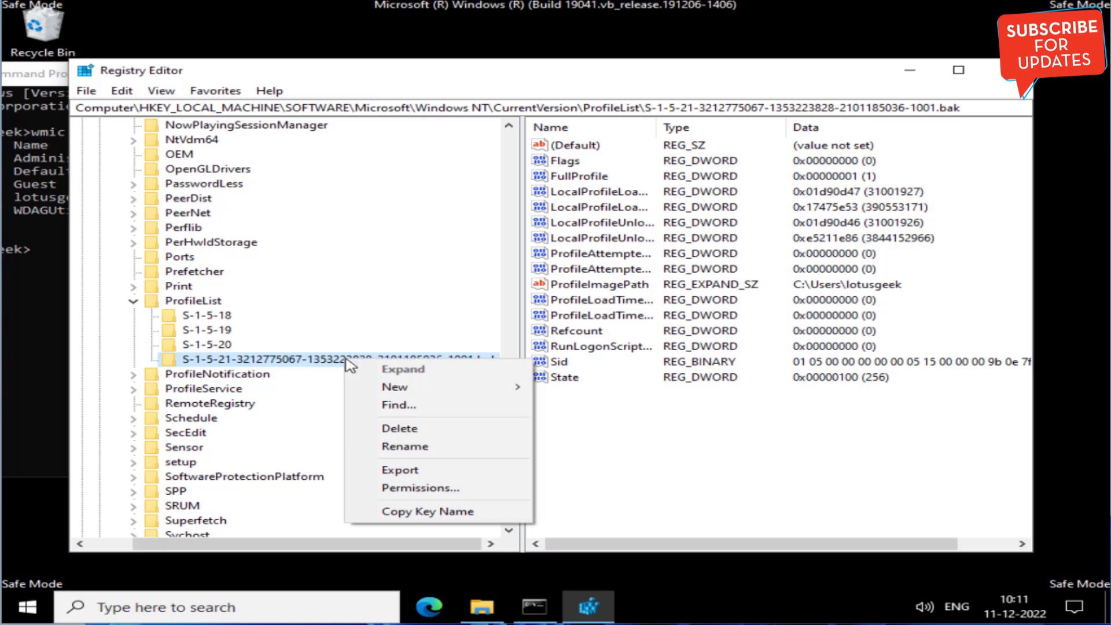
{"action": "left_click", "coordinate": [404, 449]}
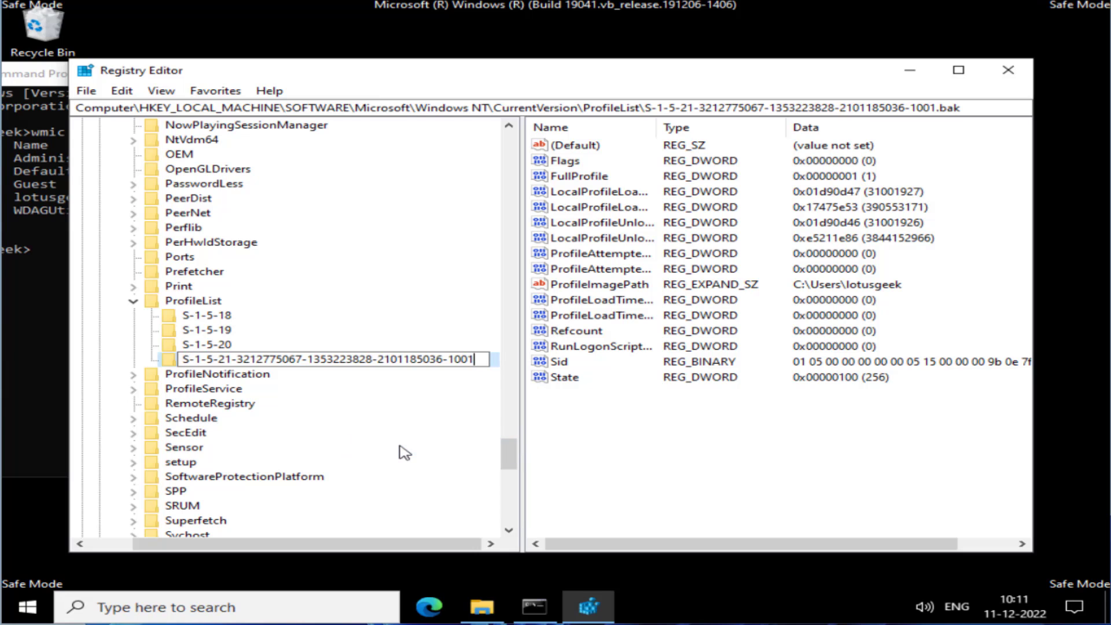
{"action": "key", "text": "Return"}
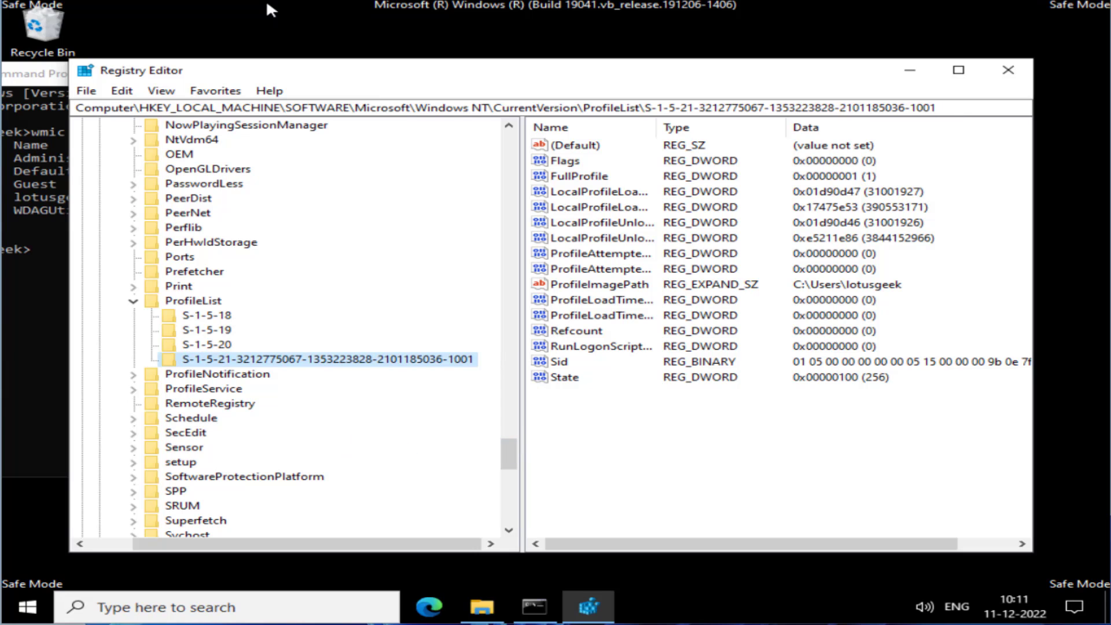
Check that ProfileImagePath matches the user's profile folder in File Explorer
{"action": "double_click", "coordinate": [604, 288]}
{"action": "left_click", "coordinate": [261, 225]}
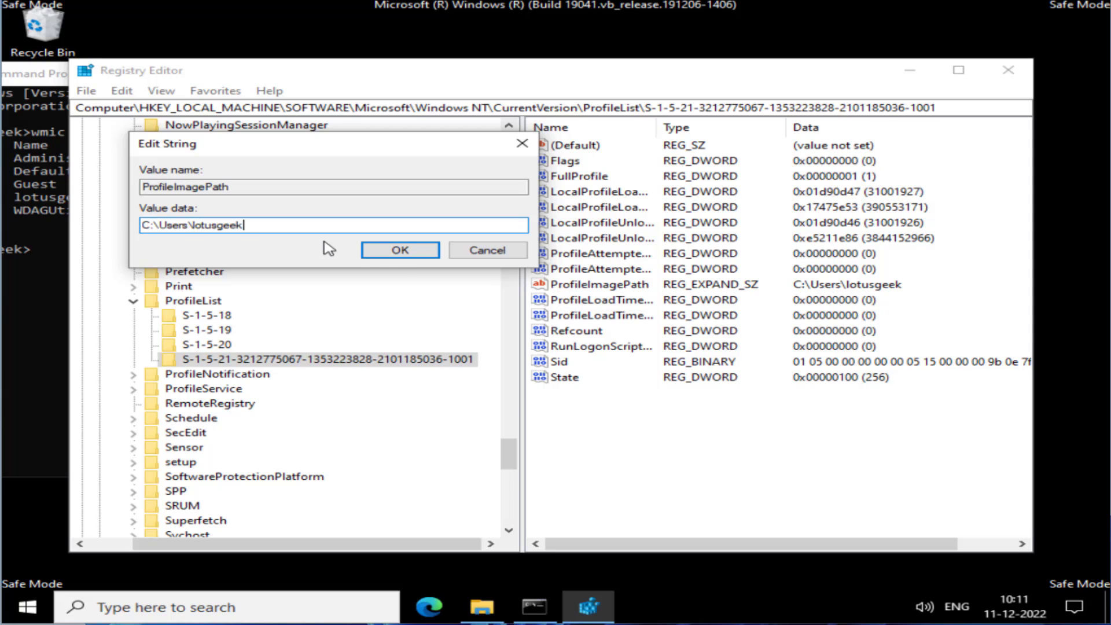
{"action": "left_click", "coordinate": [399, 255]}
{"action": "left_click", "coordinate": [481, 589]}
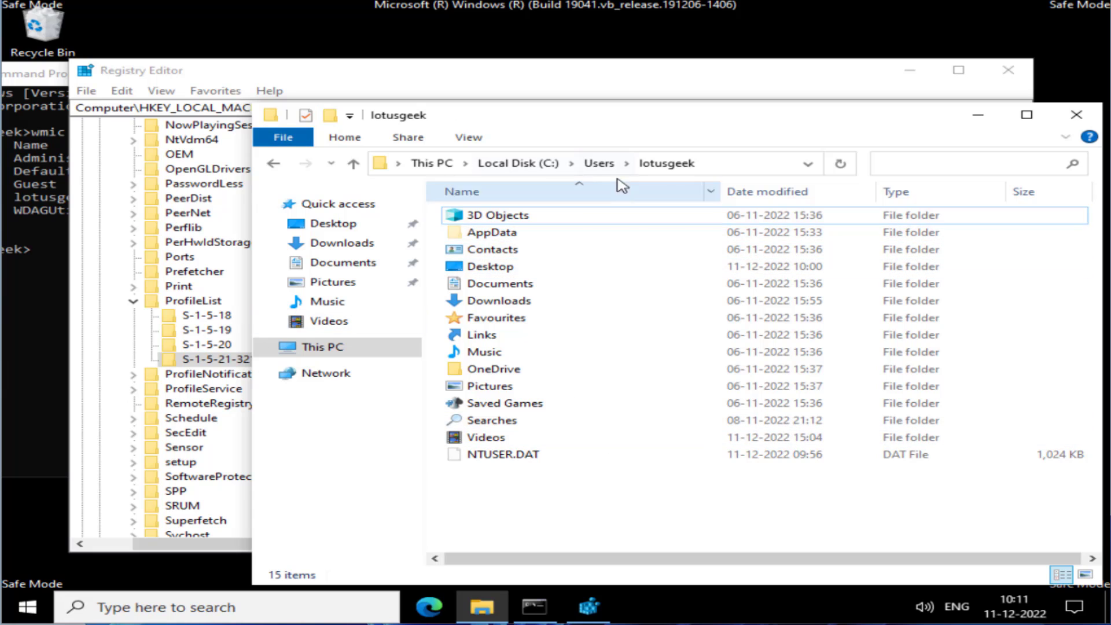
{"action": "left_click", "coordinate": [653, 82]}
Confirm Refcount is 0, then close Registry Editor
{"action": "double_click", "coordinate": [577, 331]}
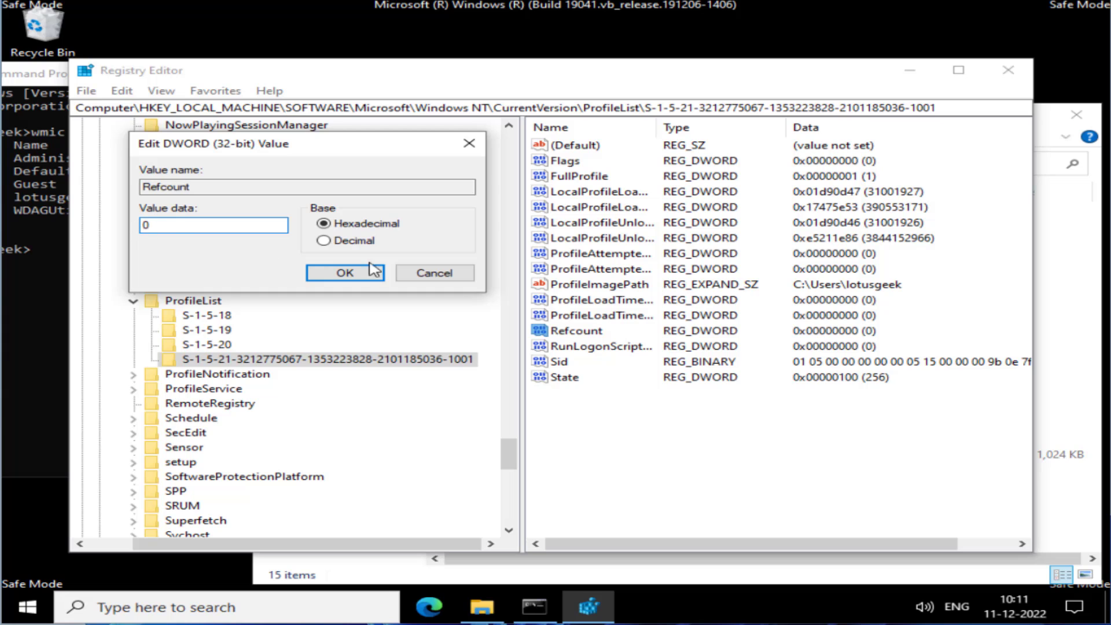
{"action": "left_click", "coordinate": [368, 272]}
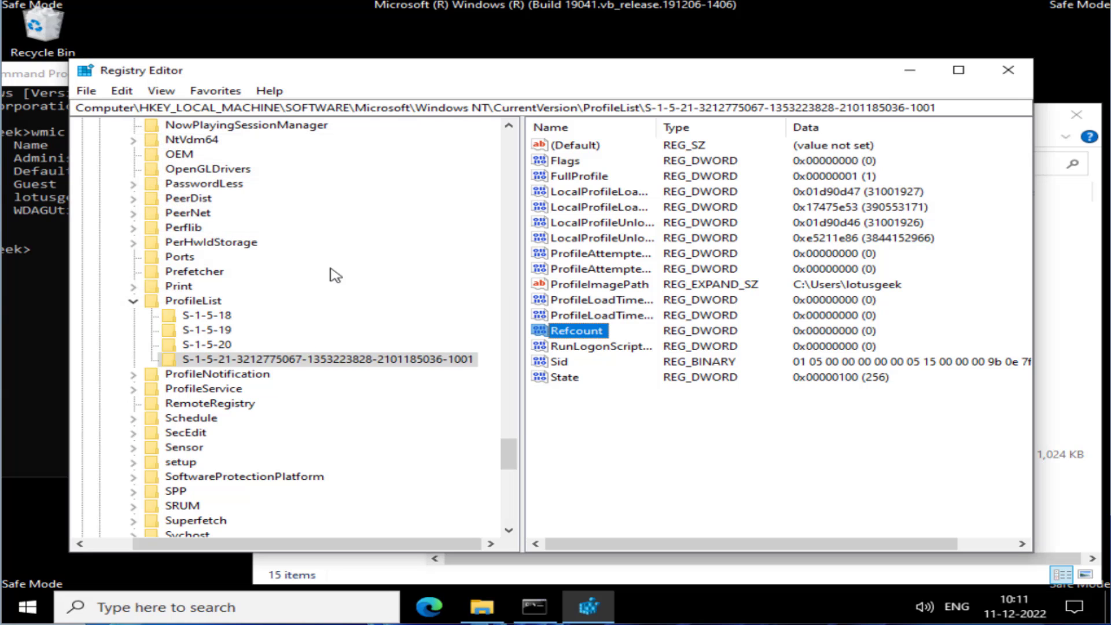
{"action": "left_click", "coordinate": [1008, 72]}
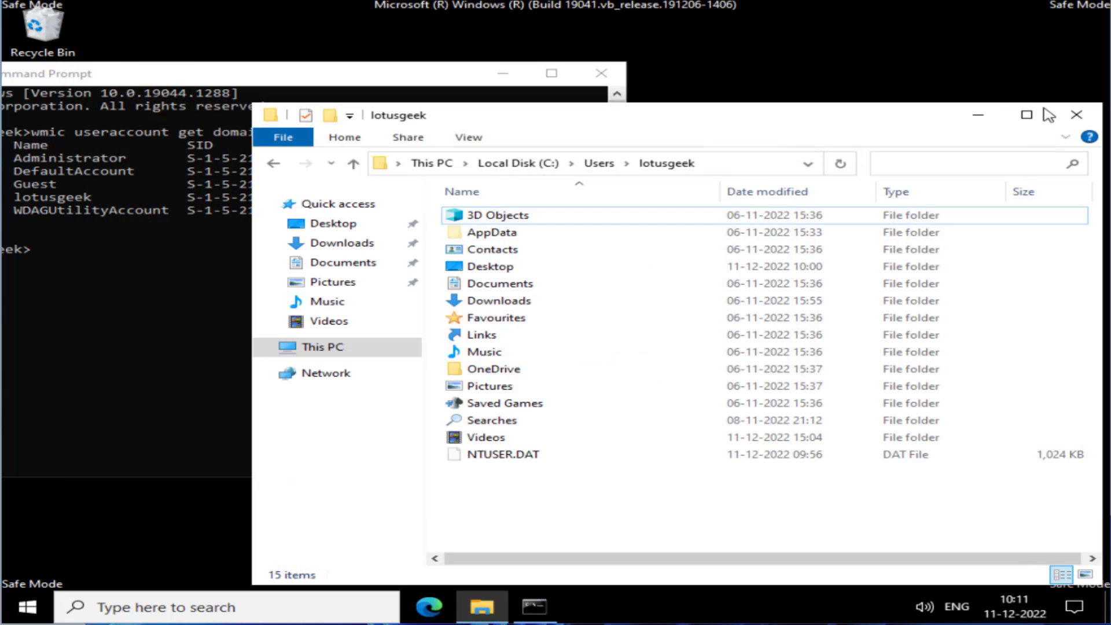